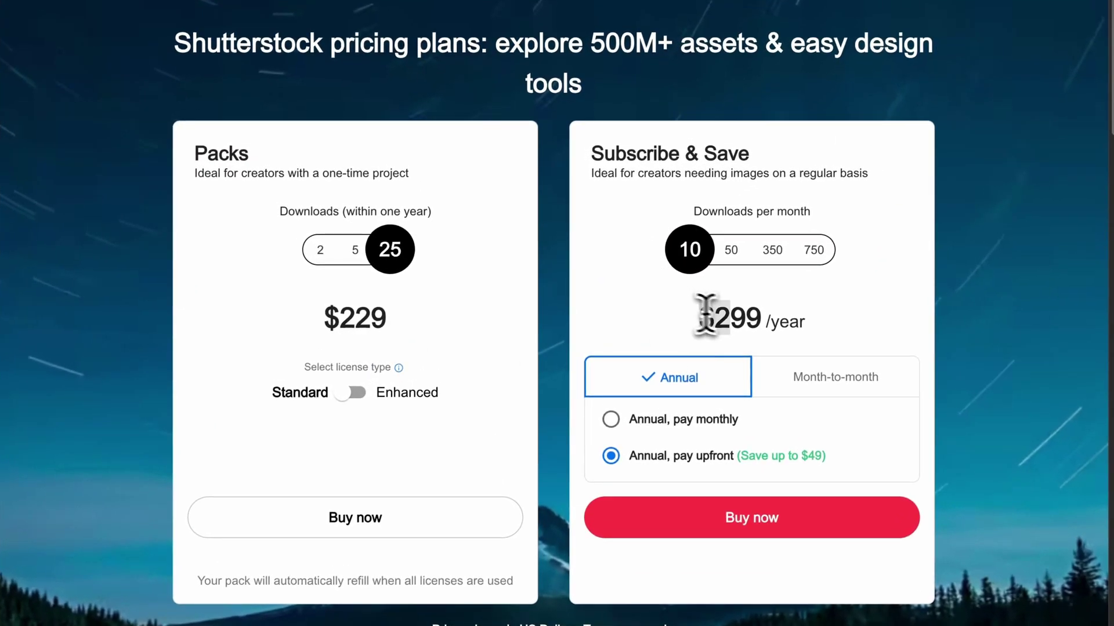
Highlight the $299 yearly subscription price on the Shutterstock pricing page
drag(703, 318, 828, 332)
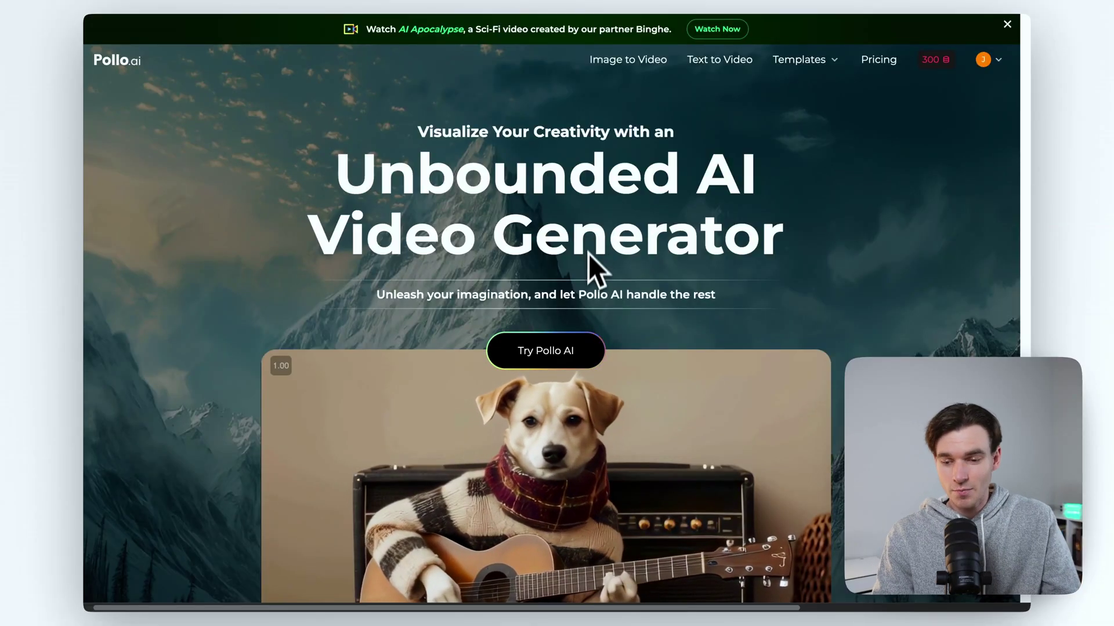
Browse the Pollo.ai homepage, then open the Image to Video generator from the account menu
scroll(771, 226, down, 1)
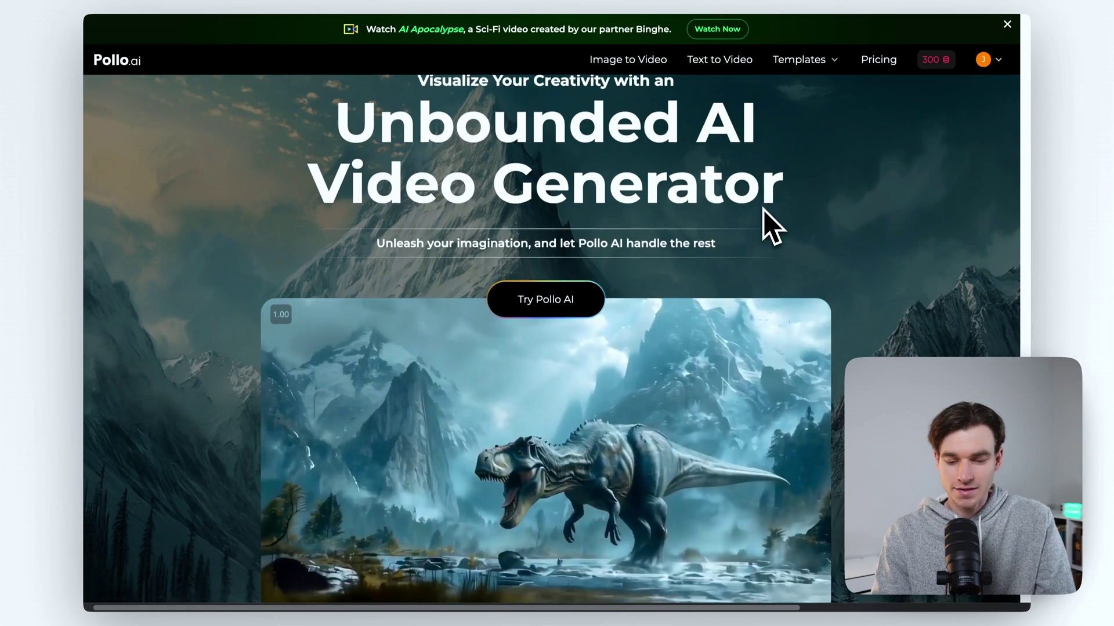
scroll(764, 211, down, 5)
scroll(764, 211, up, 2)
scroll(763, 210, up, 2)
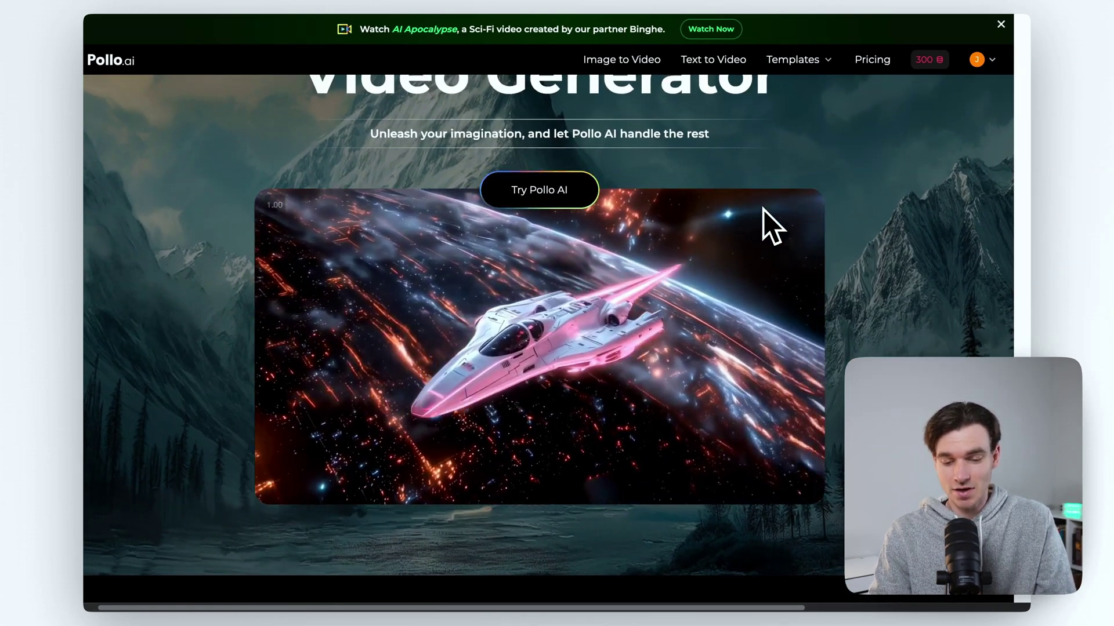
scroll(764, 210, up, 1)
scroll(763, 210, up, 2)
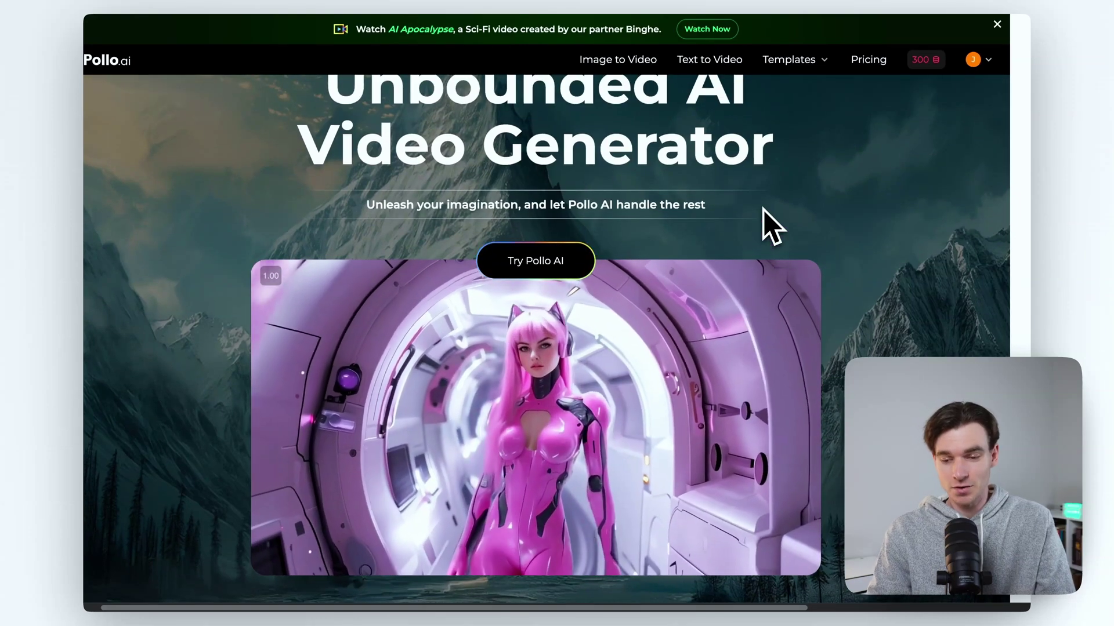
scroll(982, 59, up, 3)
click(983, 62)
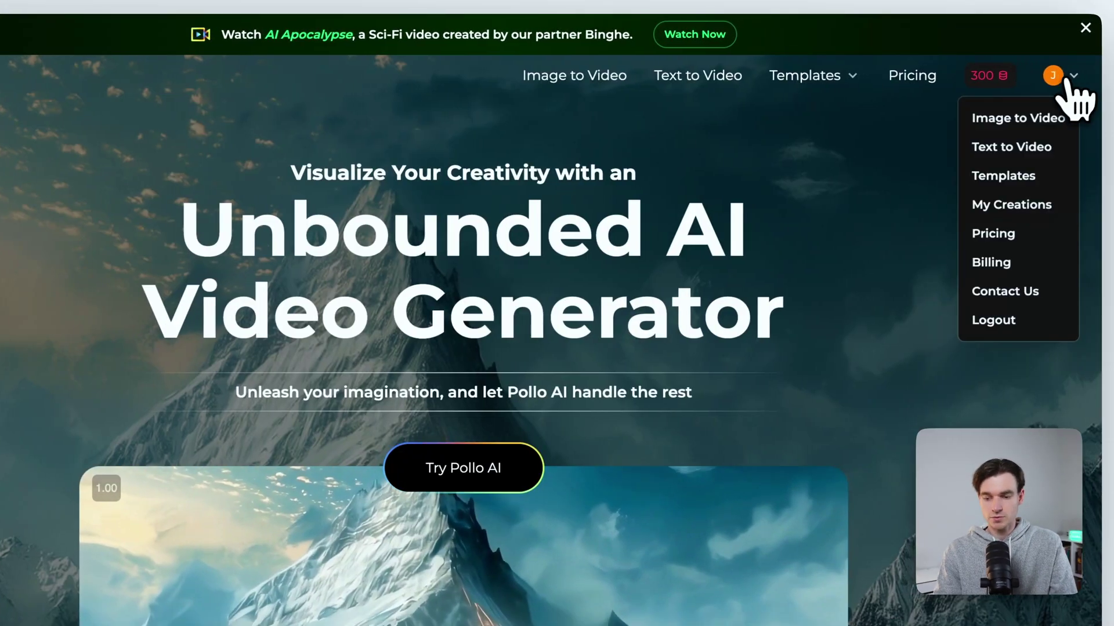
click(1044, 120)
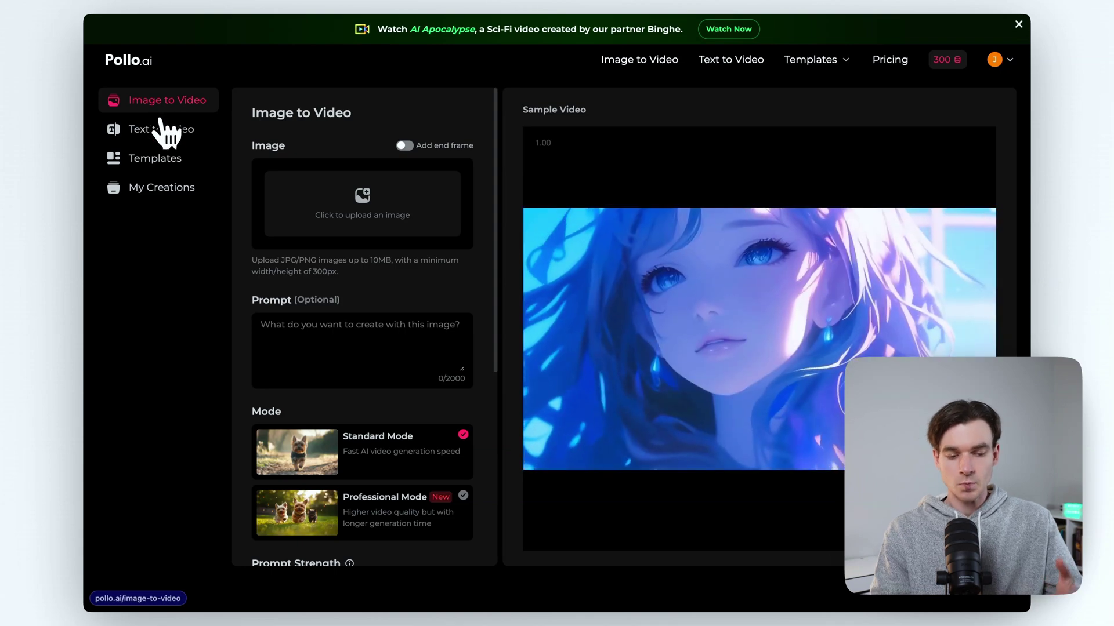
Look at the video templates, then switch to the Text to Video generator
click(155, 161)
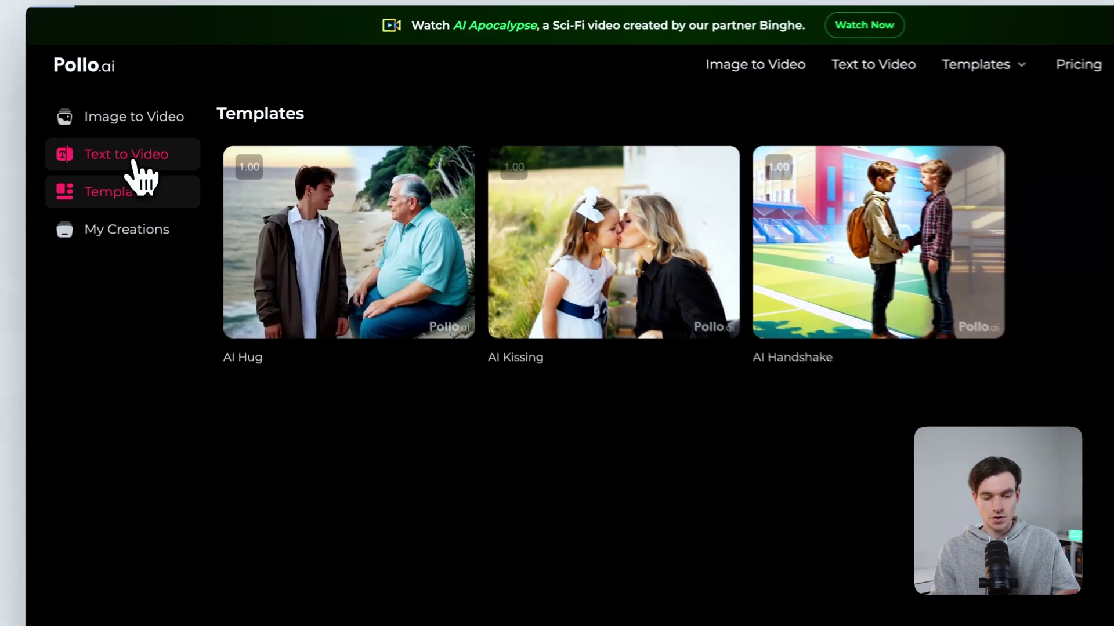
click(133, 162)
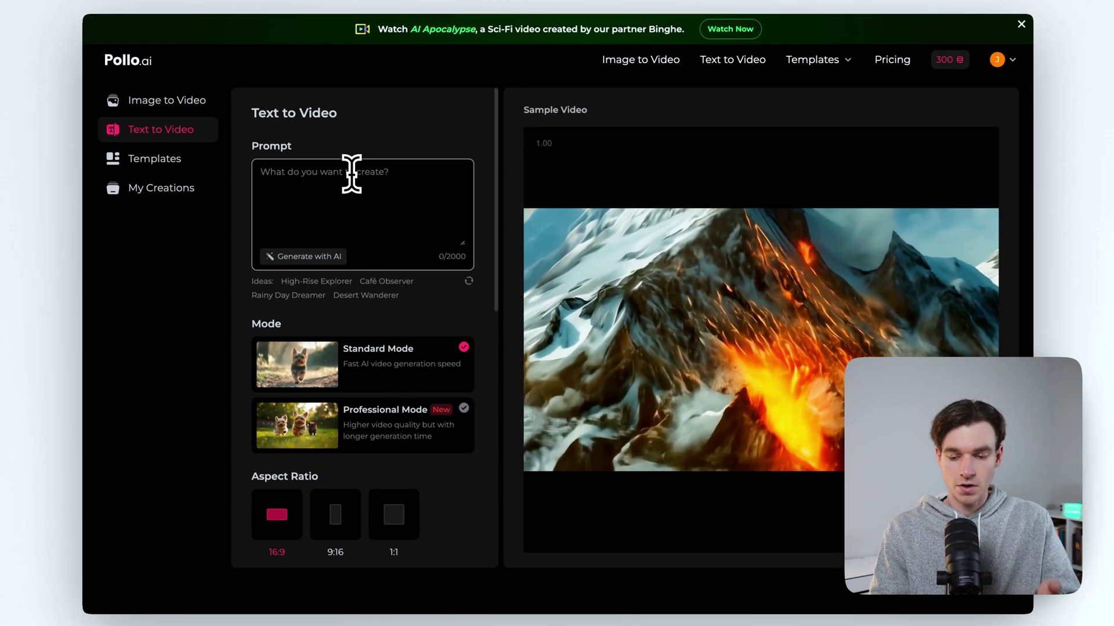
Enter the prompt 'Generate a drone view of flying over a mountain range.'
click(347, 183)
text(Generate )
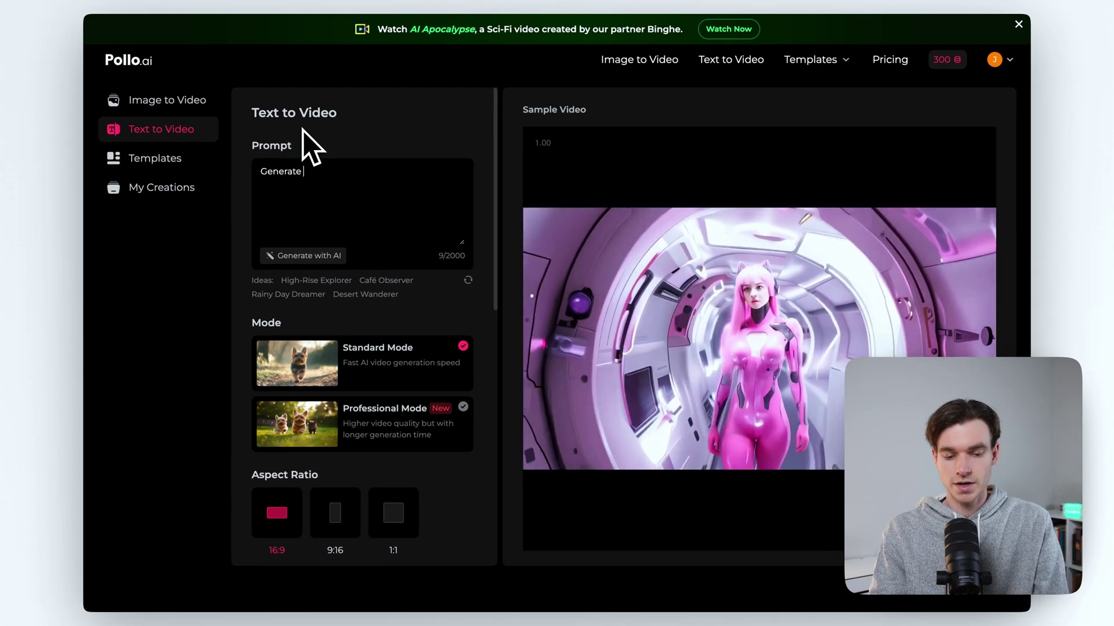
text(a drone)
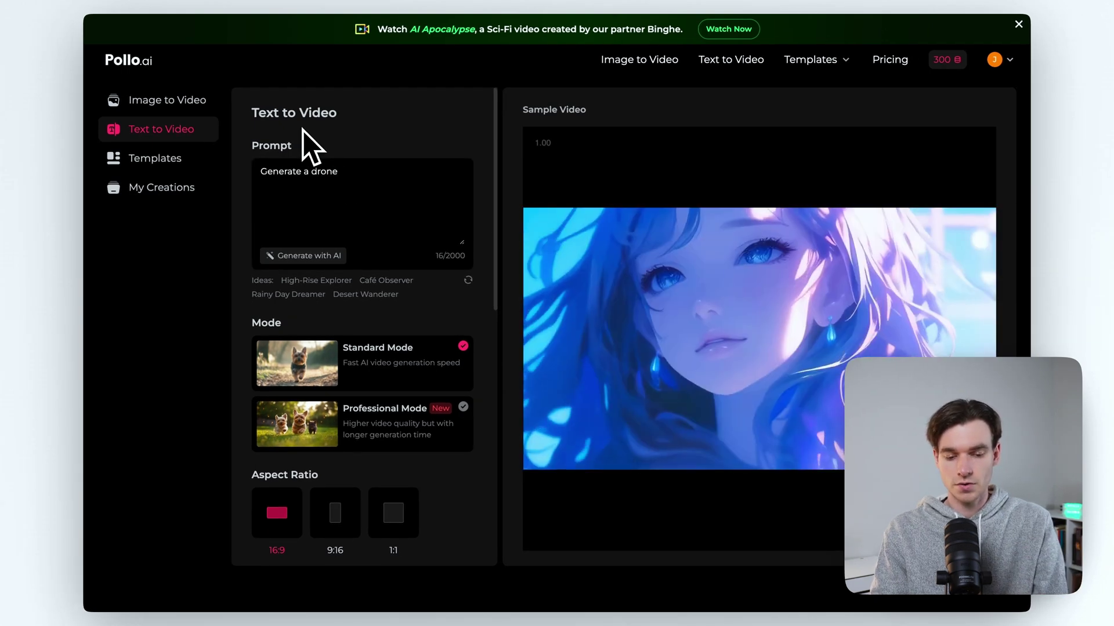
text( view of )
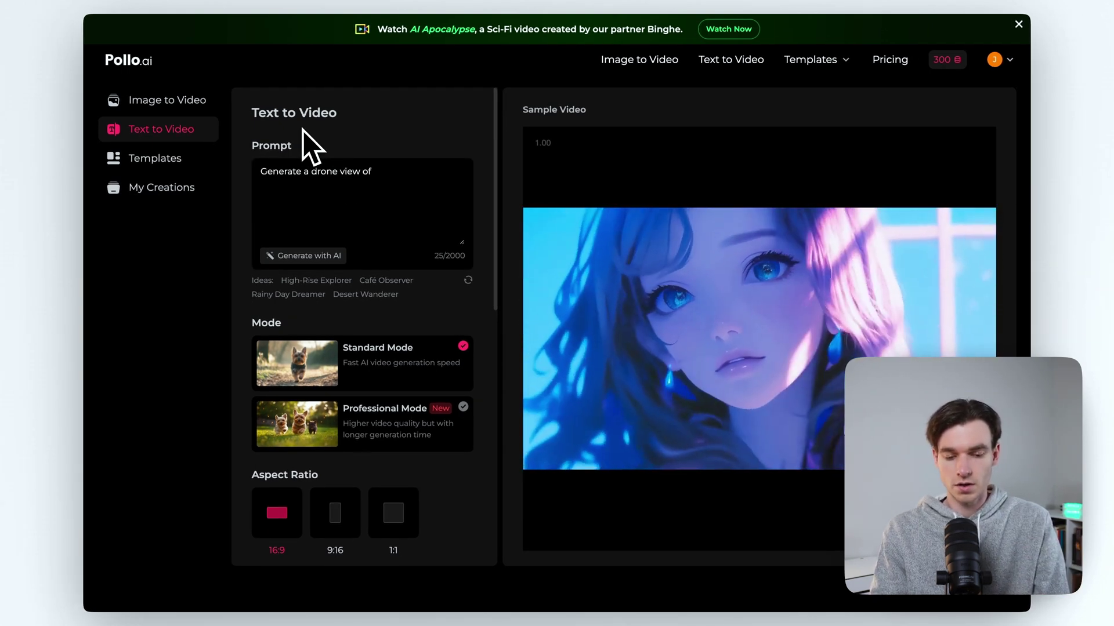
text(flying over a m)
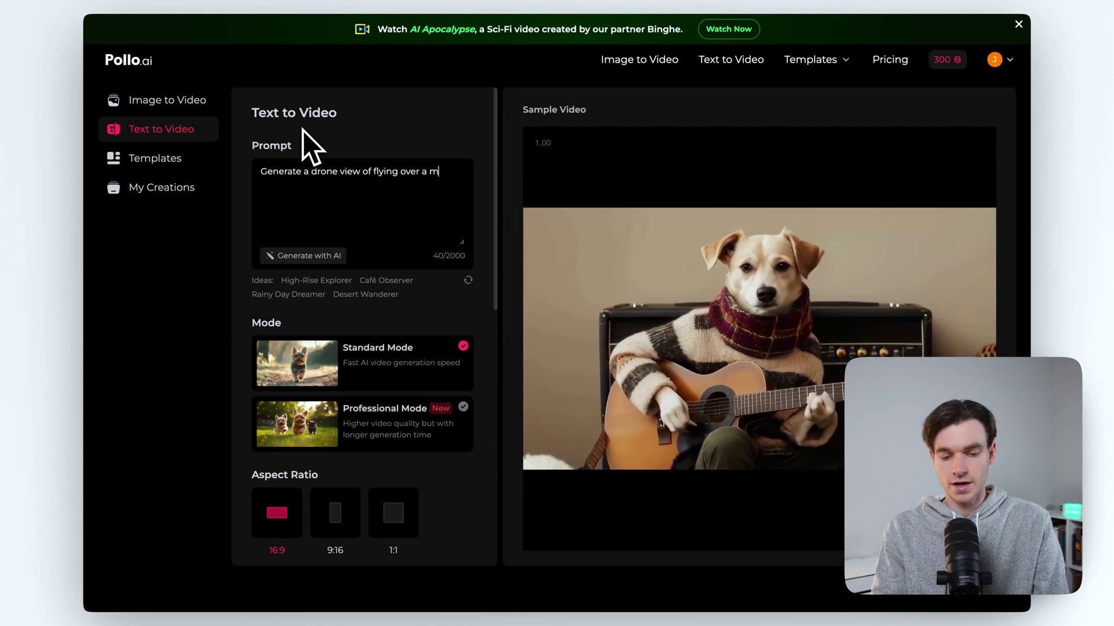
text(ountain range.)
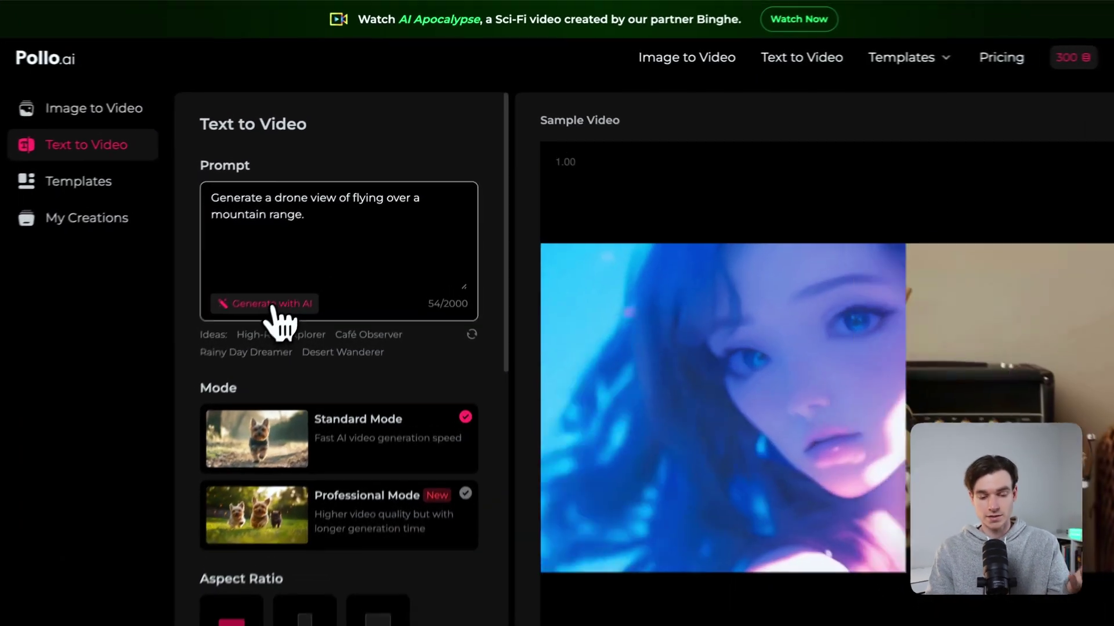
Paste the drone prompt into Generate with AI and pick the panoramic drone journey suggestion
click(311, 258)
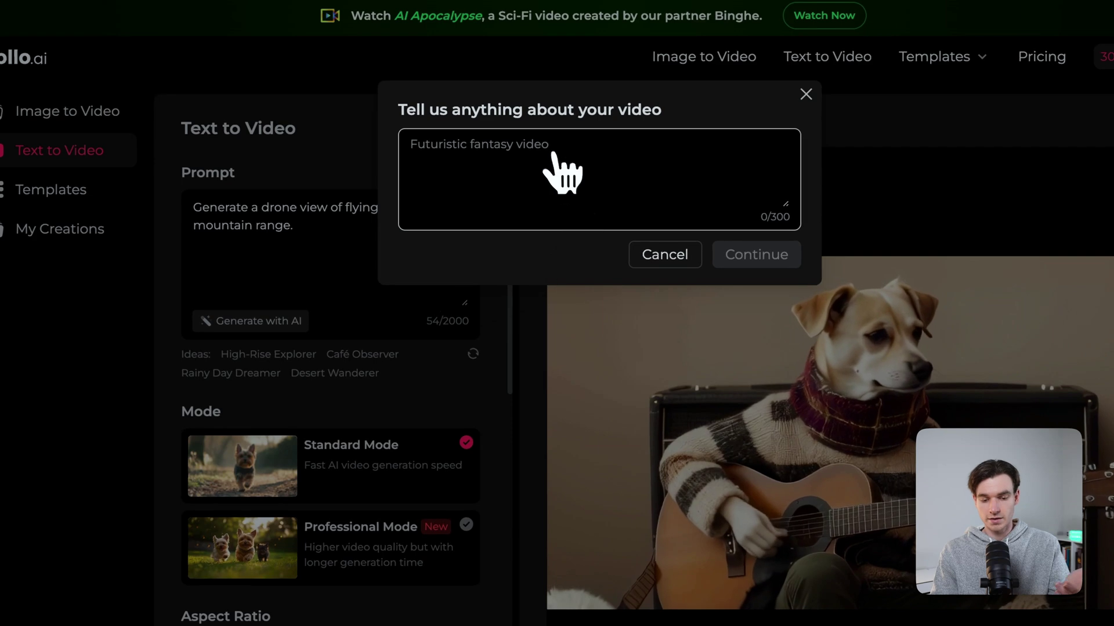
click(684, 262)
drag(310, 232, 151, 219)
key(ctrl+c)
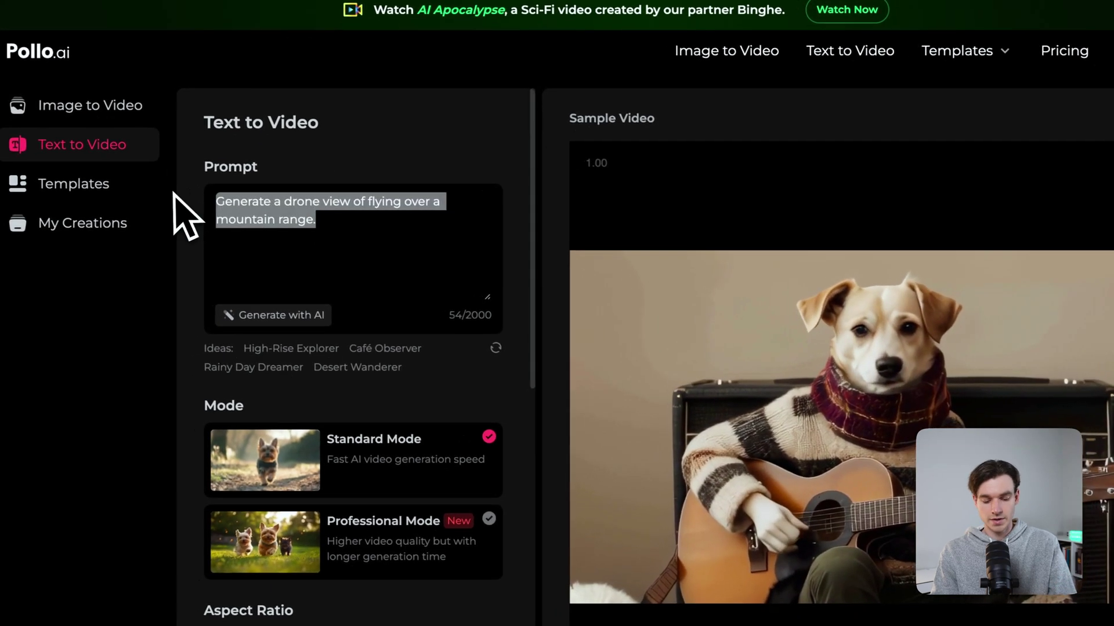
click(284, 310)
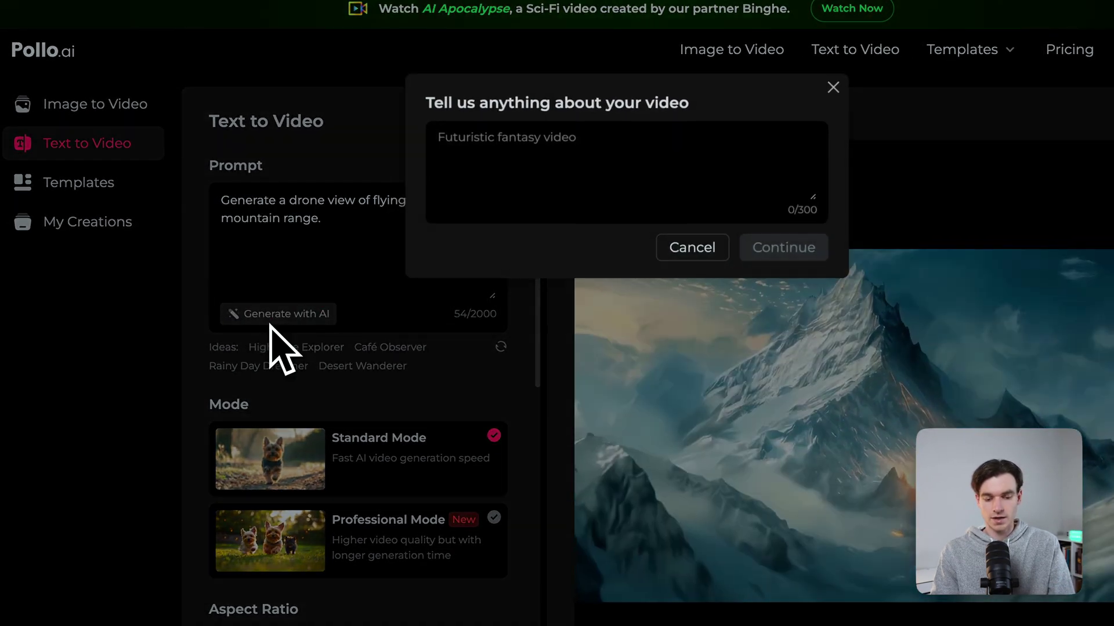
click(517, 154)
key(ctrl+v)
click(719, 250)
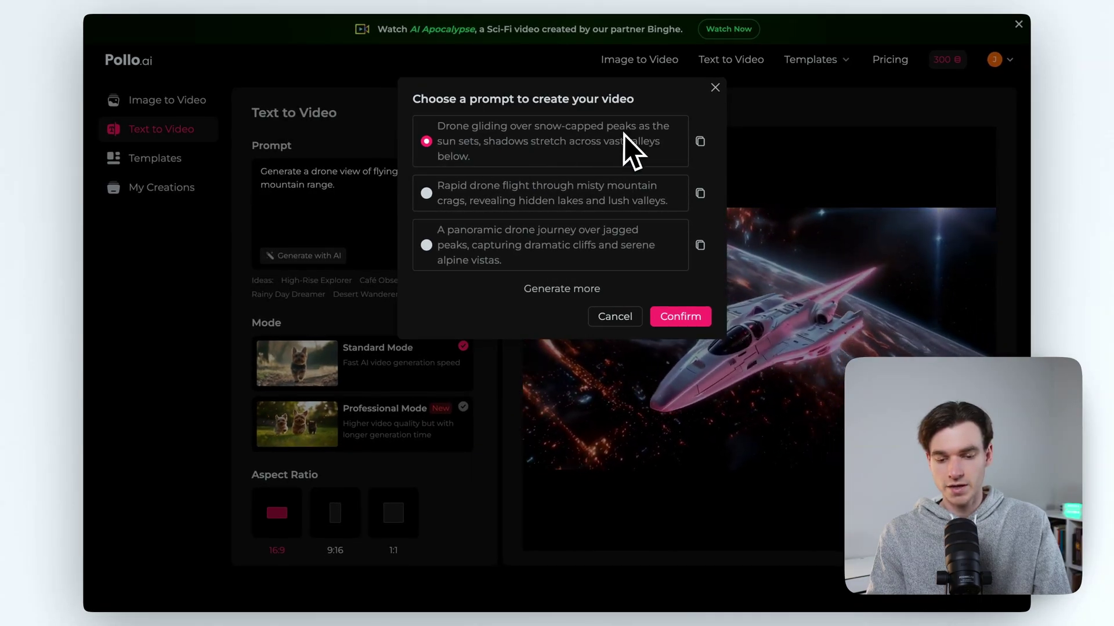
click(426, 245)
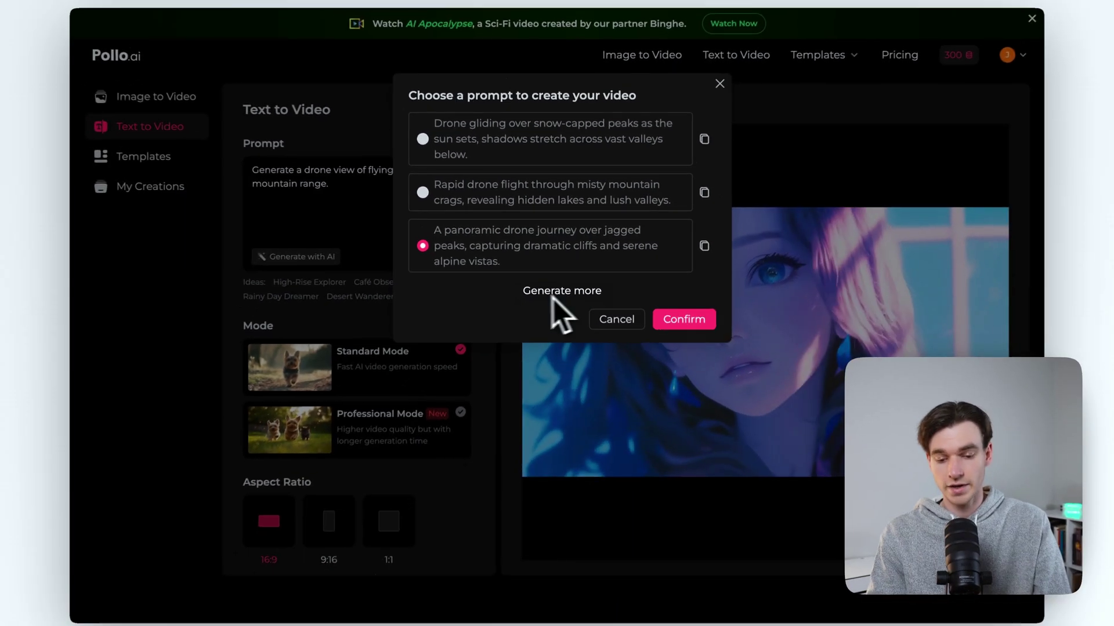
Apply the panoramic drone suggestion as the prompt and set prompt strength near the middle
click(680, 316)
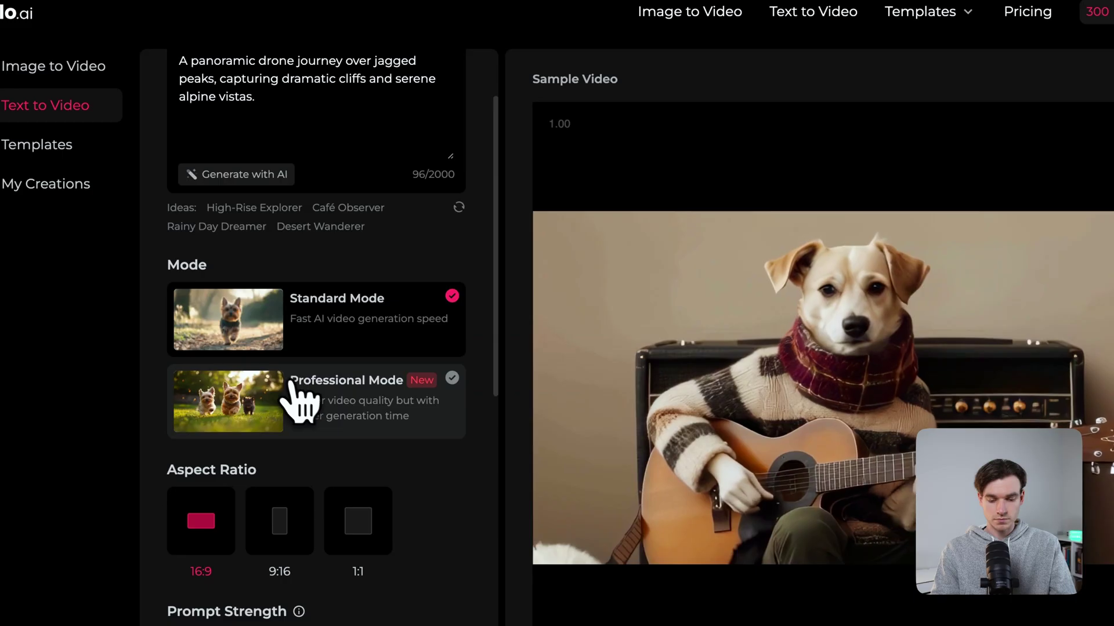
scroll(385, 272, down, 2)
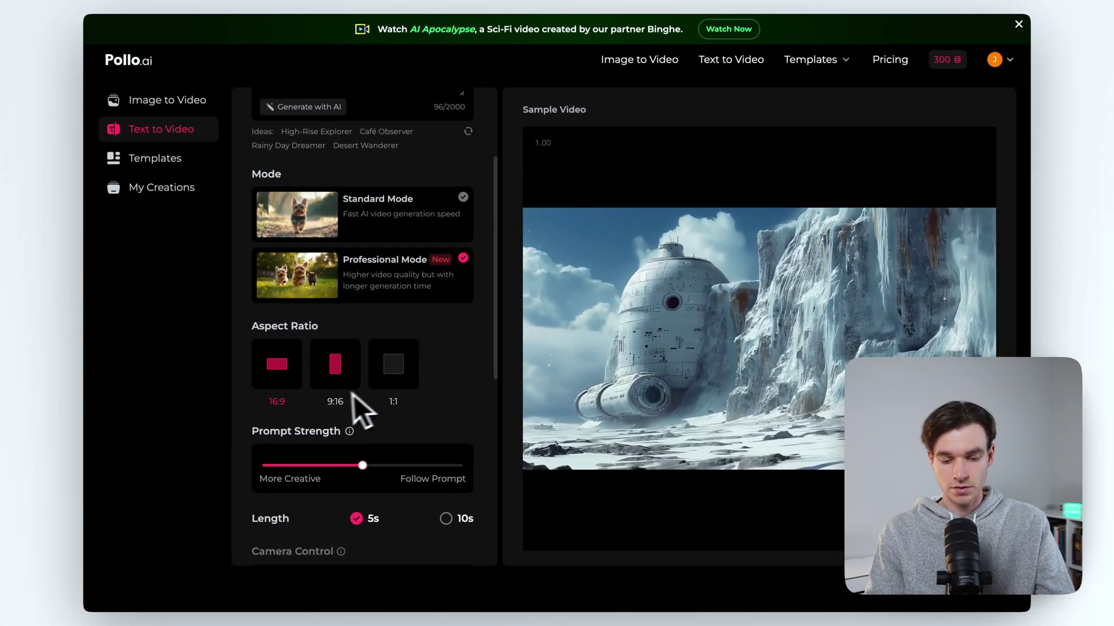
scroll(281, 333, down, 1)
scroll(348, 359, down, 1)
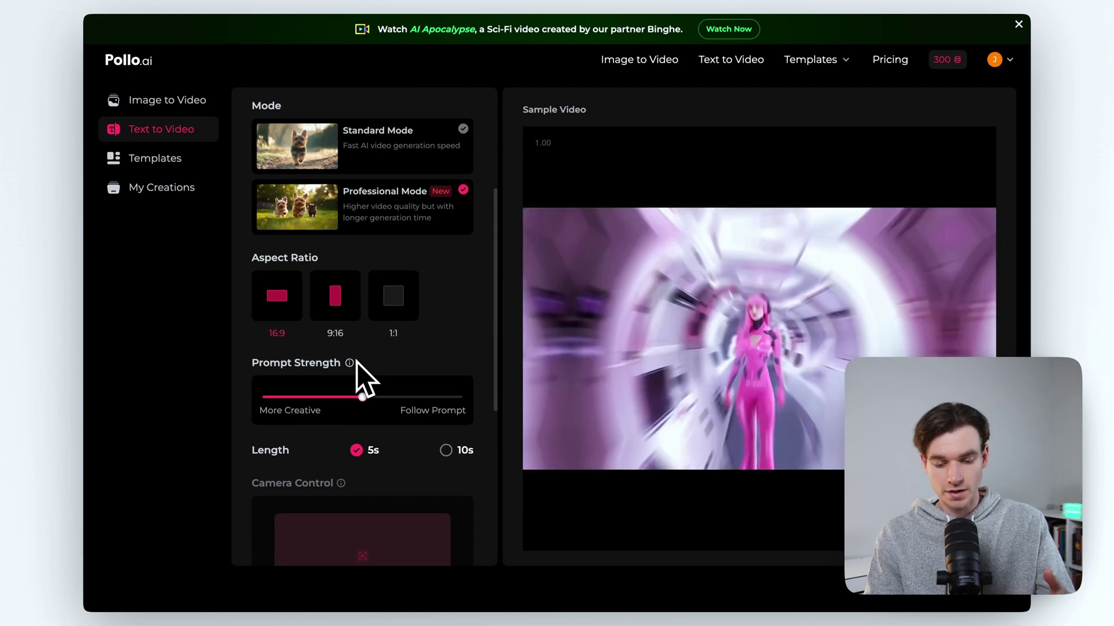
scroll(357, 363, down, 1)
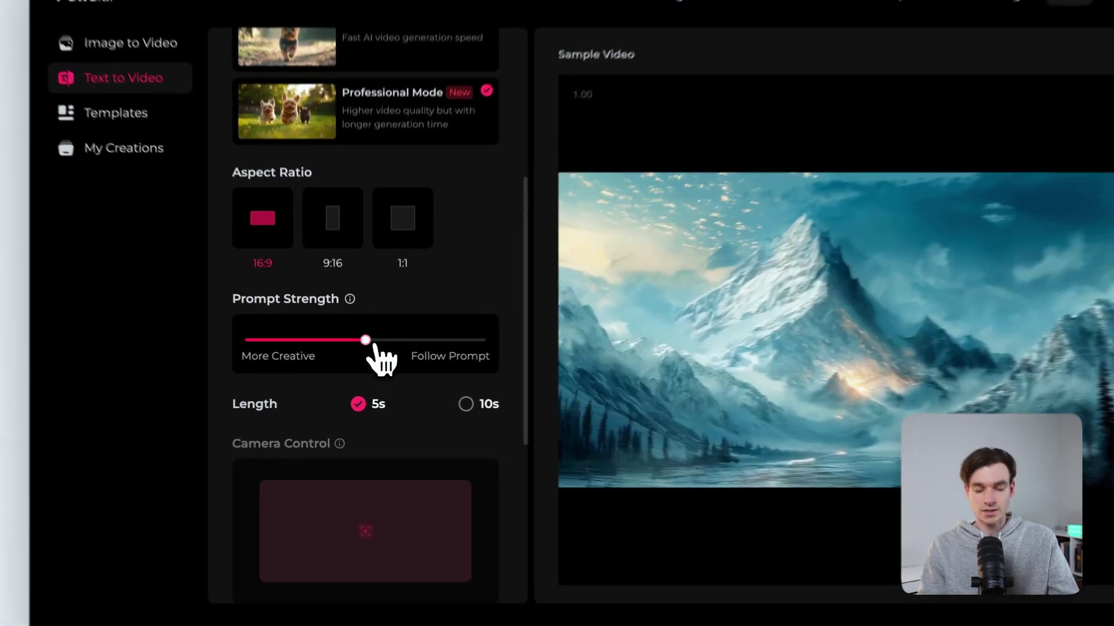
mouse_move(371, 351)
mouse_down()
mouse_move(292, 348)
mouse_move(461, 341)
mouse_move(359, 344)
mouse_up()
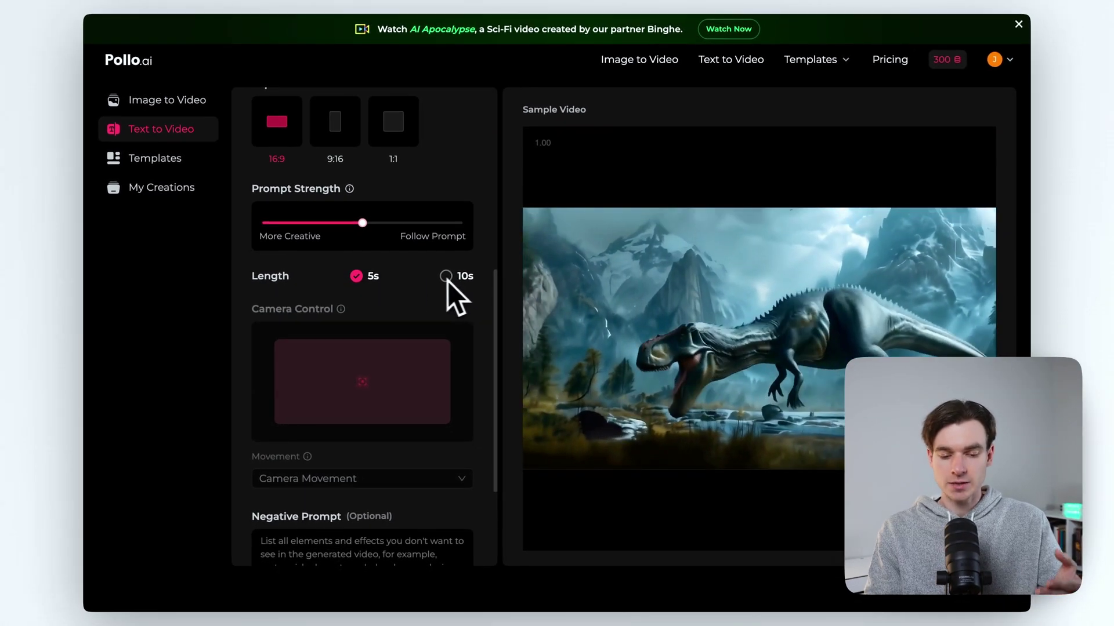
Scroll down the settings and leave the Negative Prompt box empty at 0/1000
scroll(387, 279, down, 1)
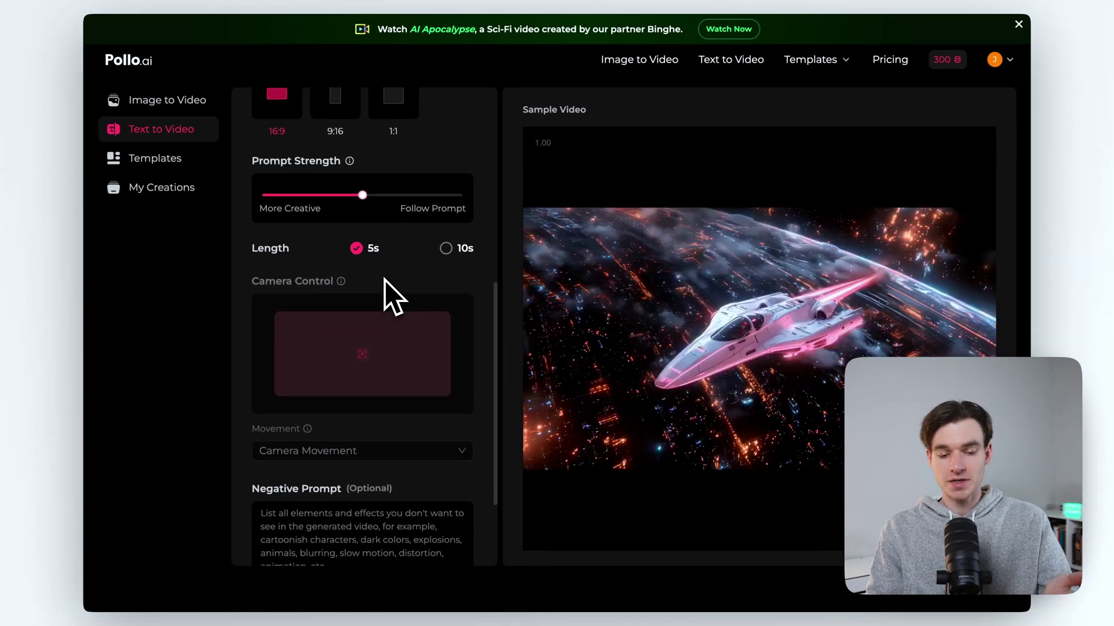
scroll(385, 293, down, 5)
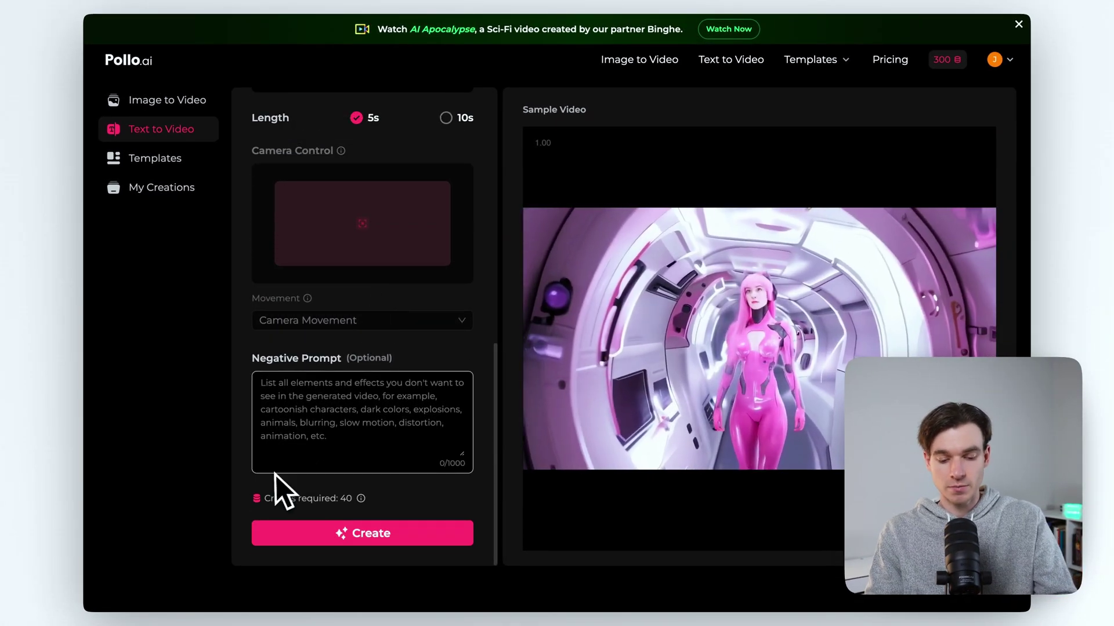
scroll(343, 323, up, 12)
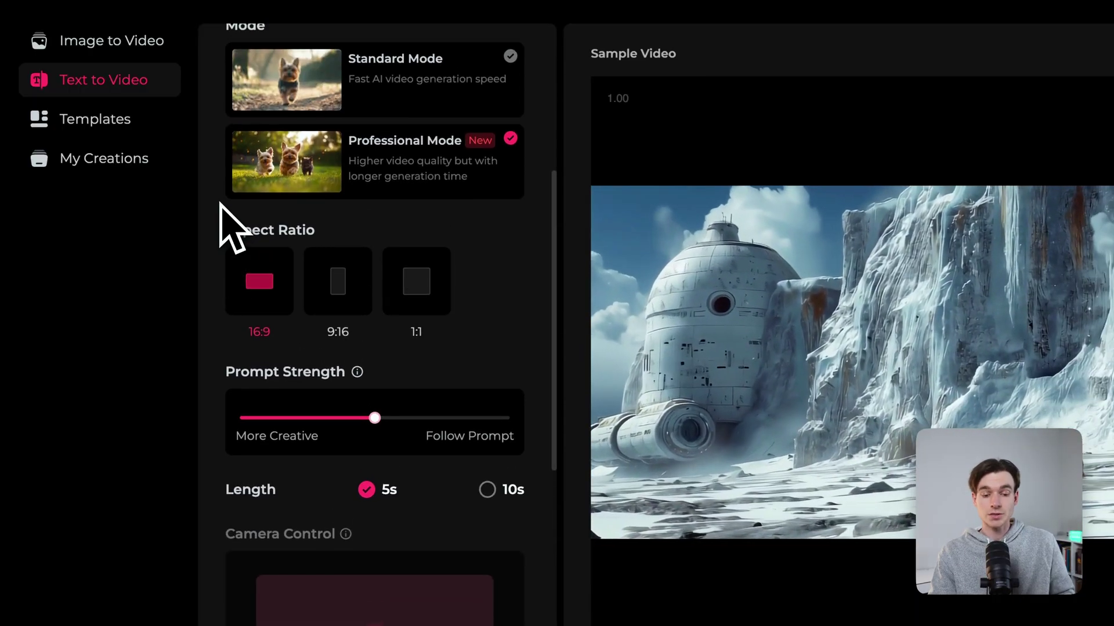
scroll(220, 204, down, 8)
mouse_move(269, 268)
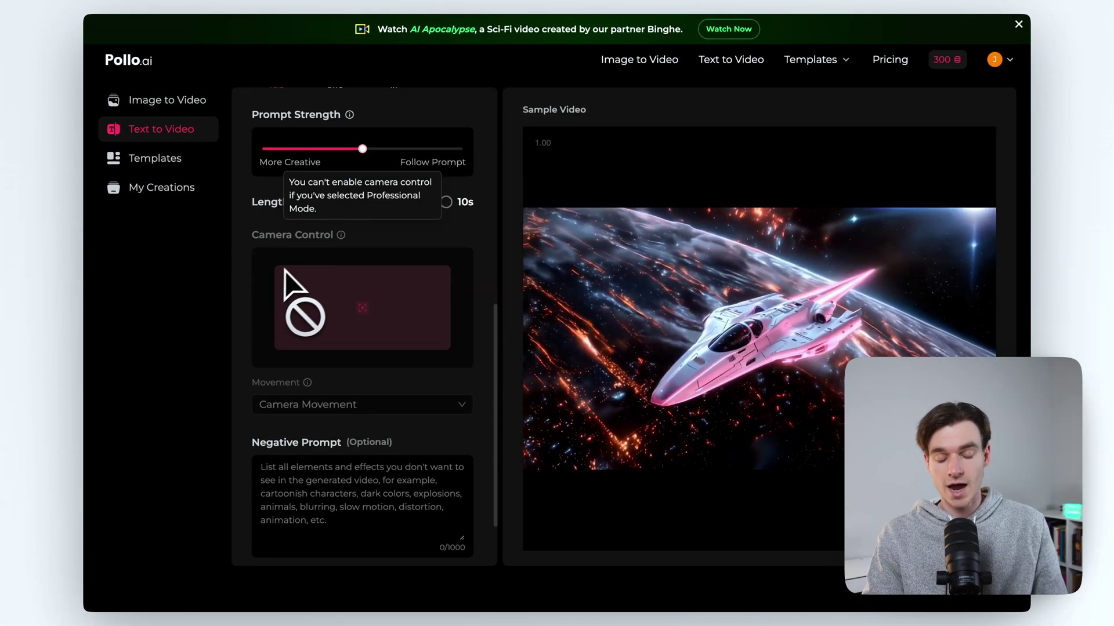
scroll(298, 266, down, 1)
scroll(298, 267, down, 2)
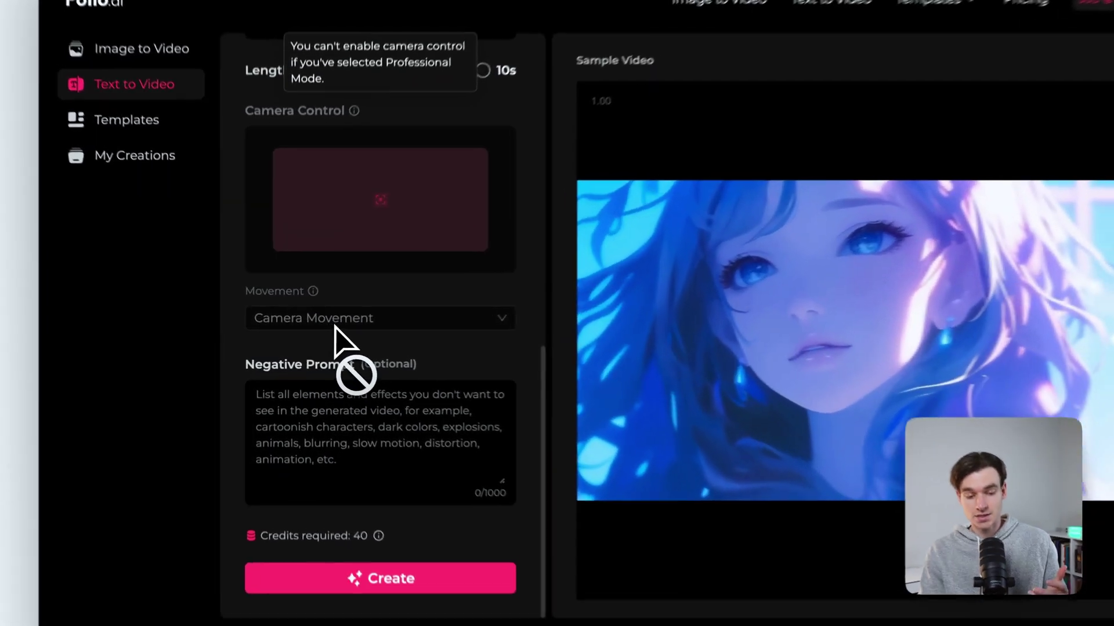
click(324, 403)
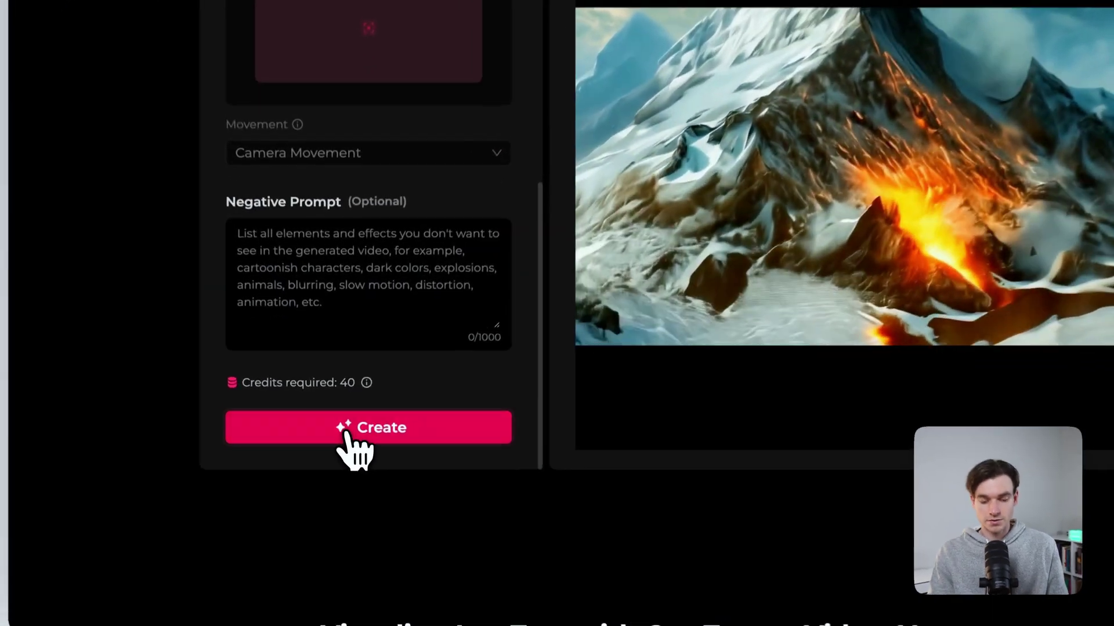
Generate the mountain drone video and download it without watermark as Panoramic Drone Journey.mp4
click(348, 459)
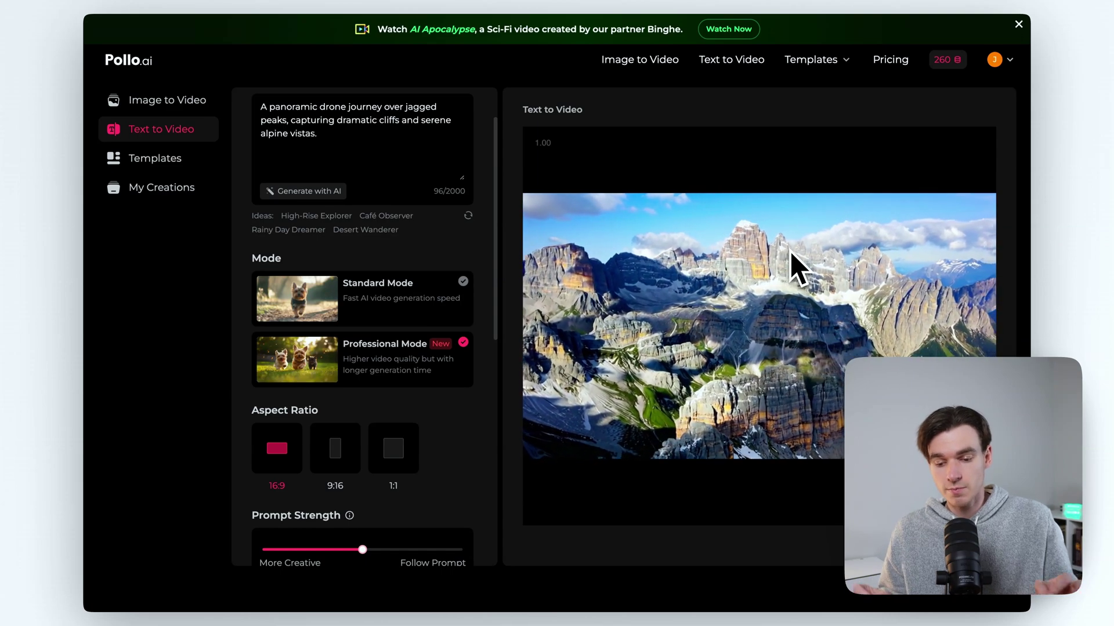
double_click(798, 267)
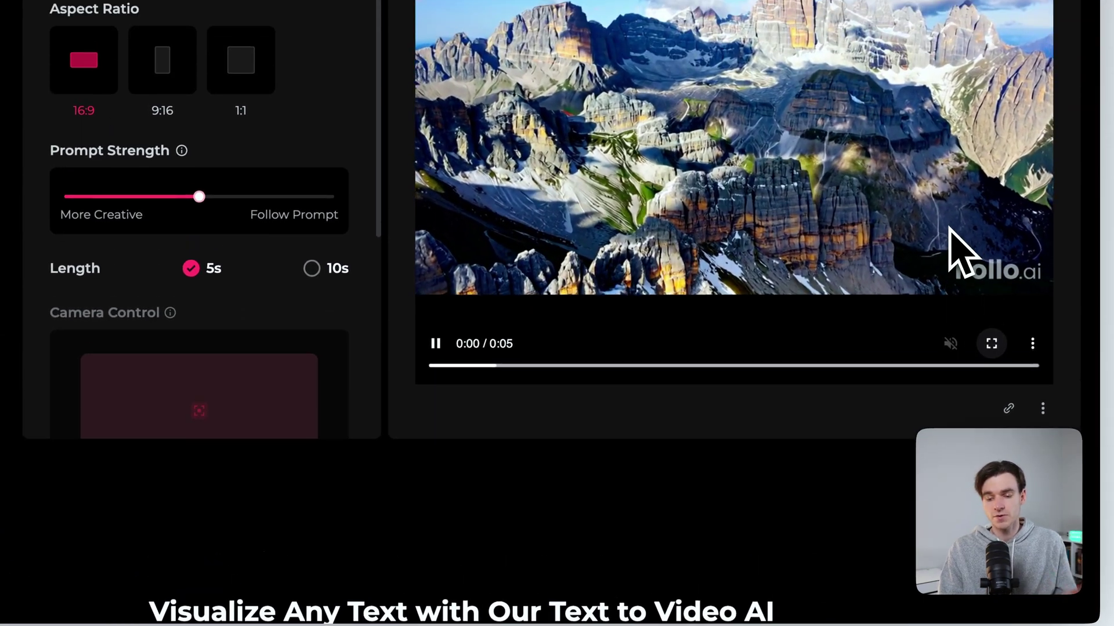
scroll(923, 335, down, 4)
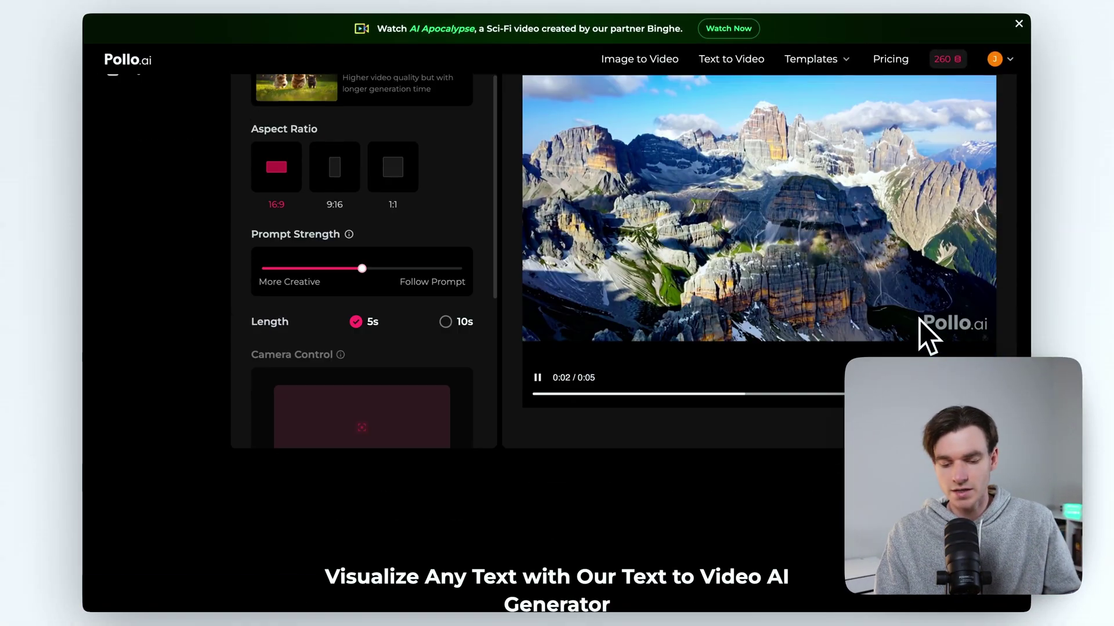
scroll(923, 335, up, 4)
click(986, 490)
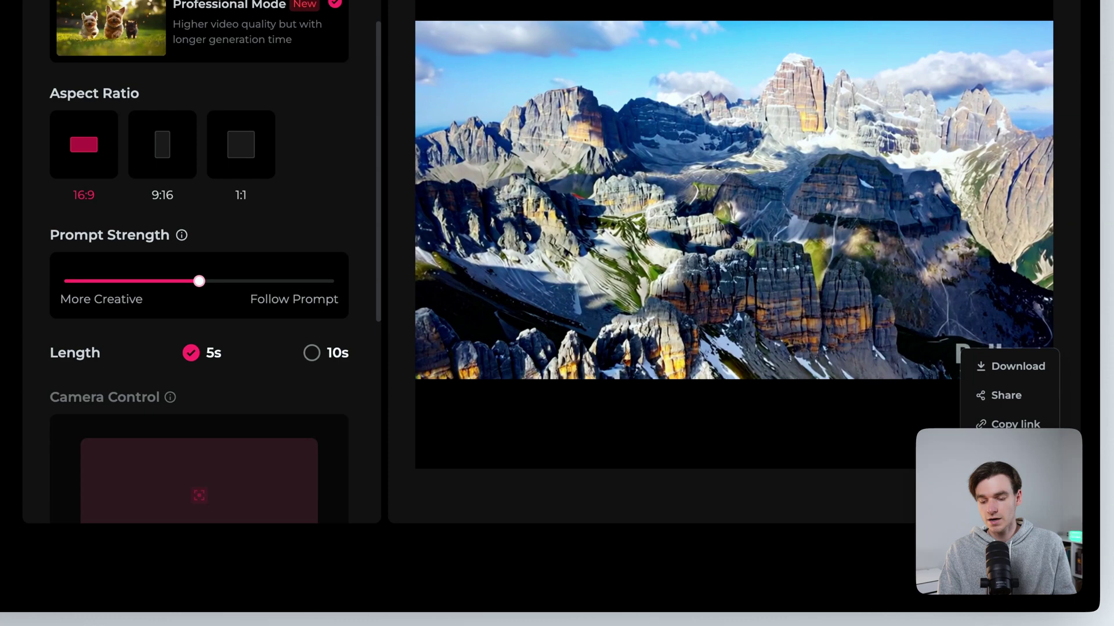
mouse_move(1018, 376)
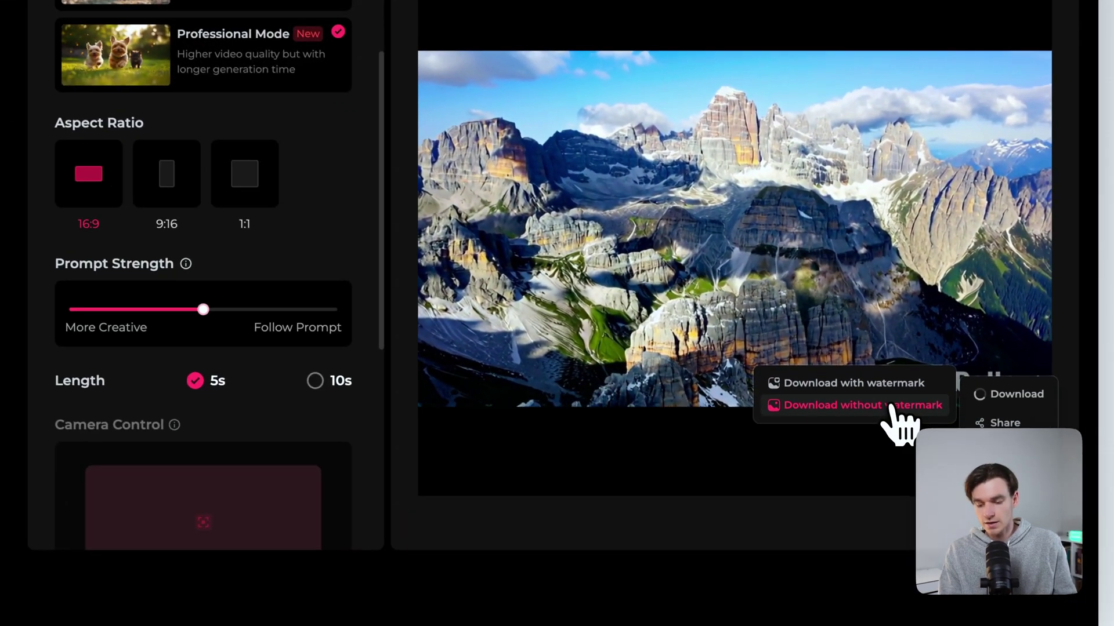
click(896, 406)
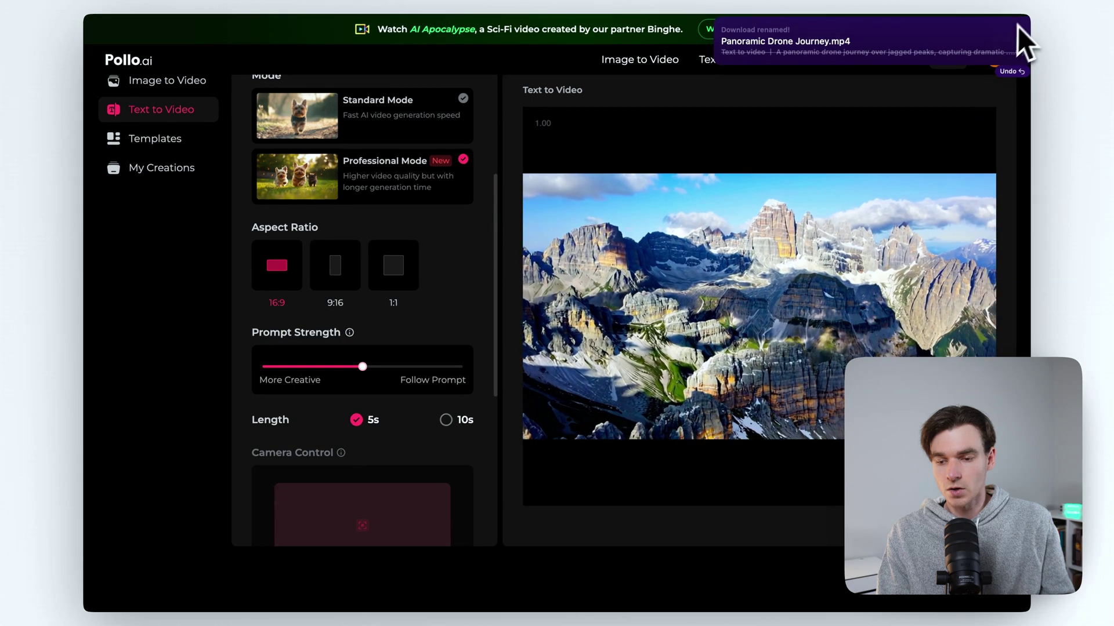
Replace the drone prompt with 'A smiling woman walking in a field of flower'
scroll(472, 318, up, 5)
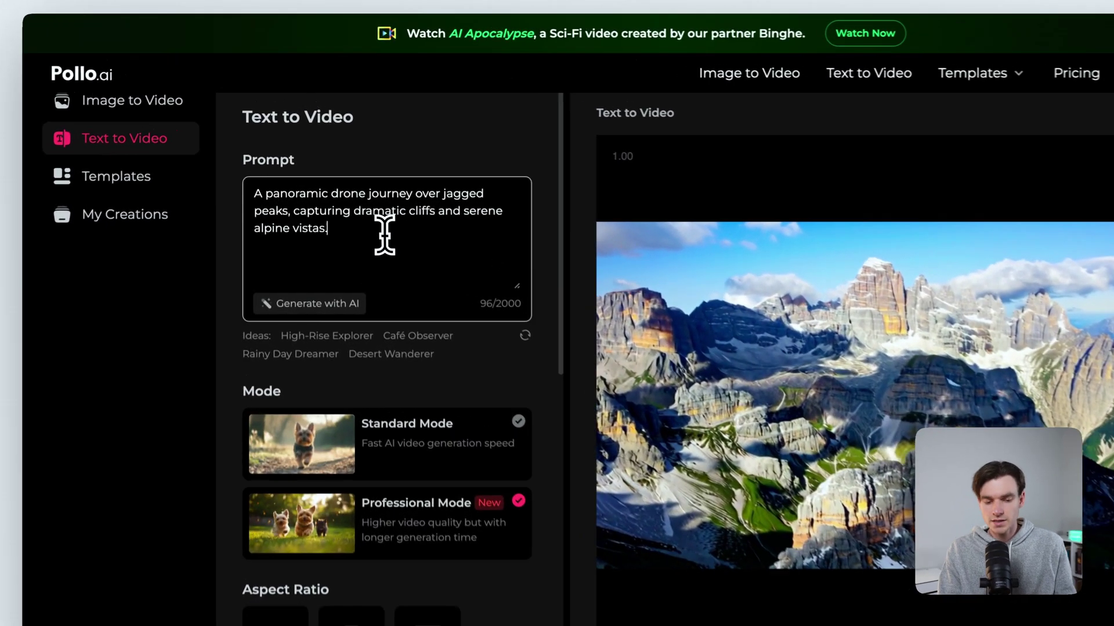
drag(321, 182, 264, 151)
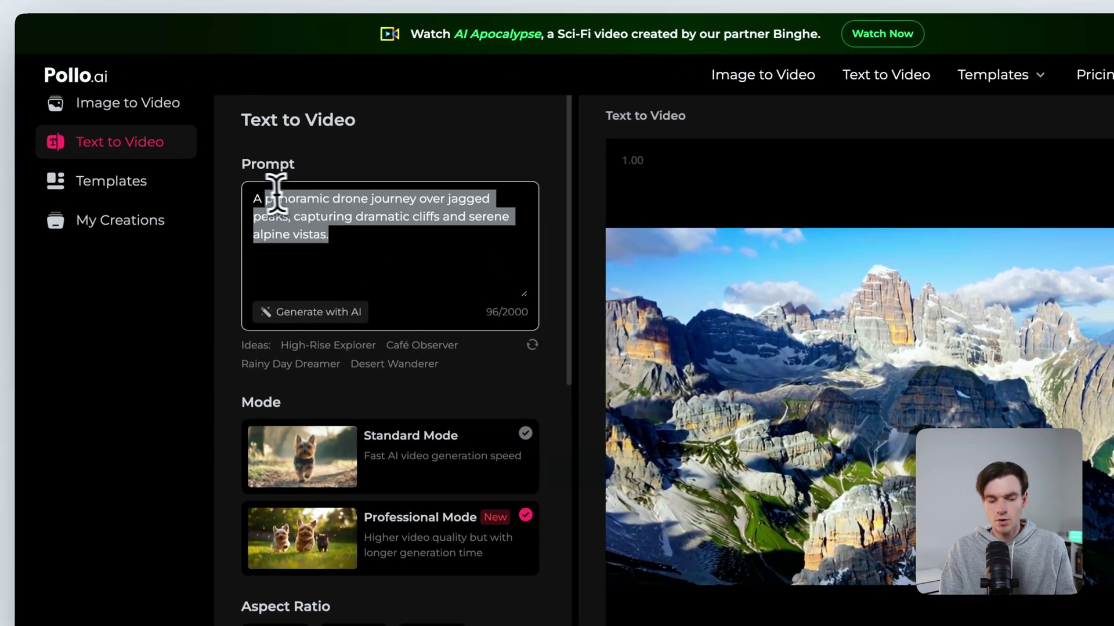
key(BackSpace)
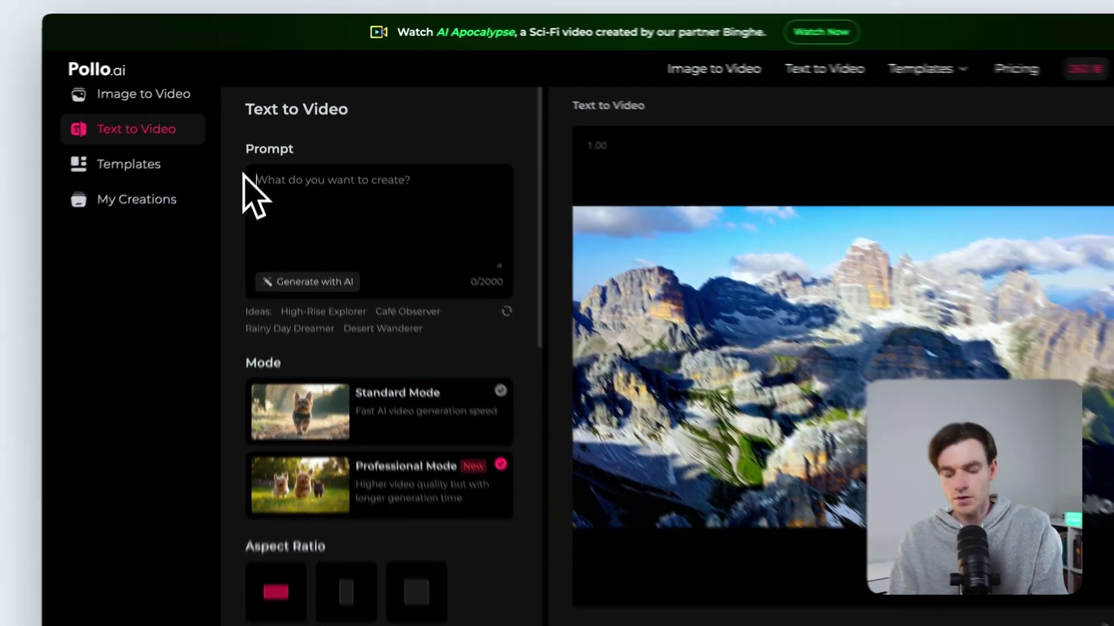
text(A smiling woman )
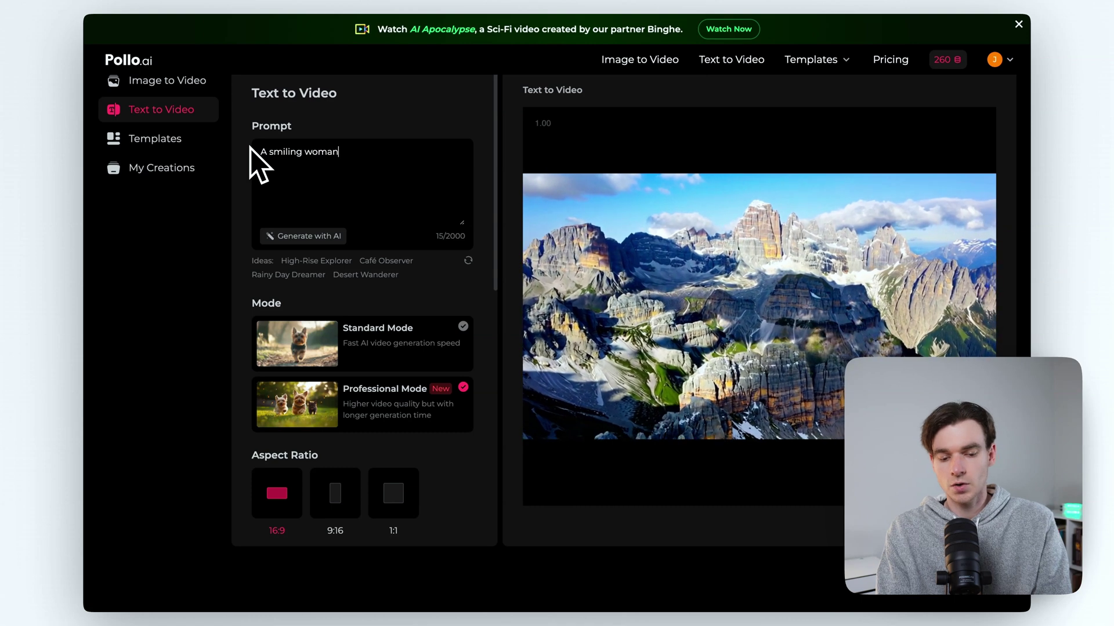
text(walking in)
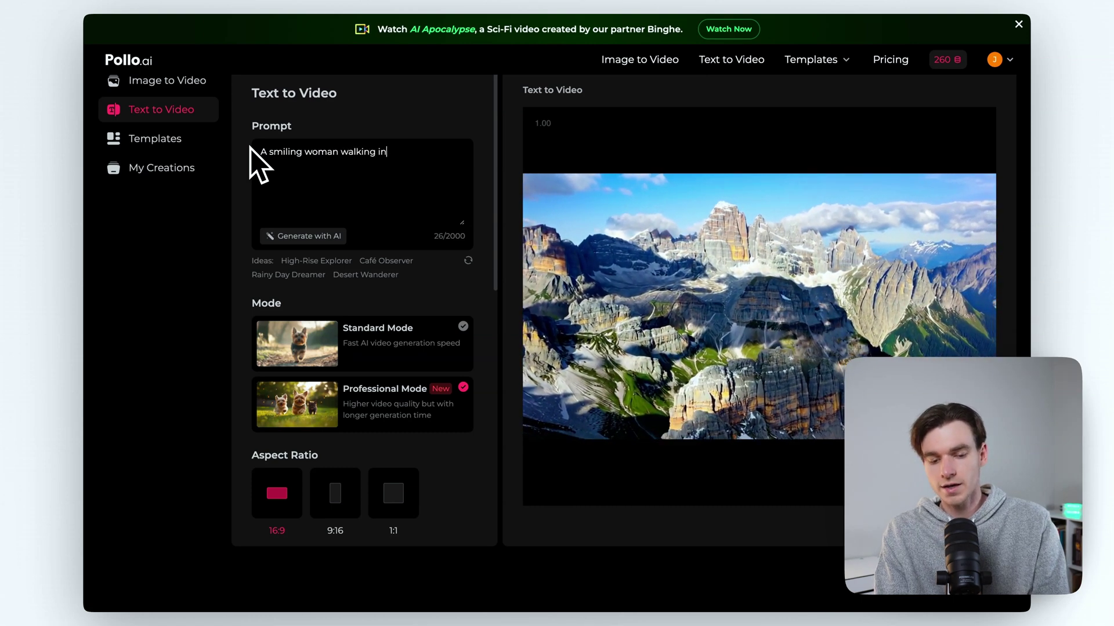
text( a field of )
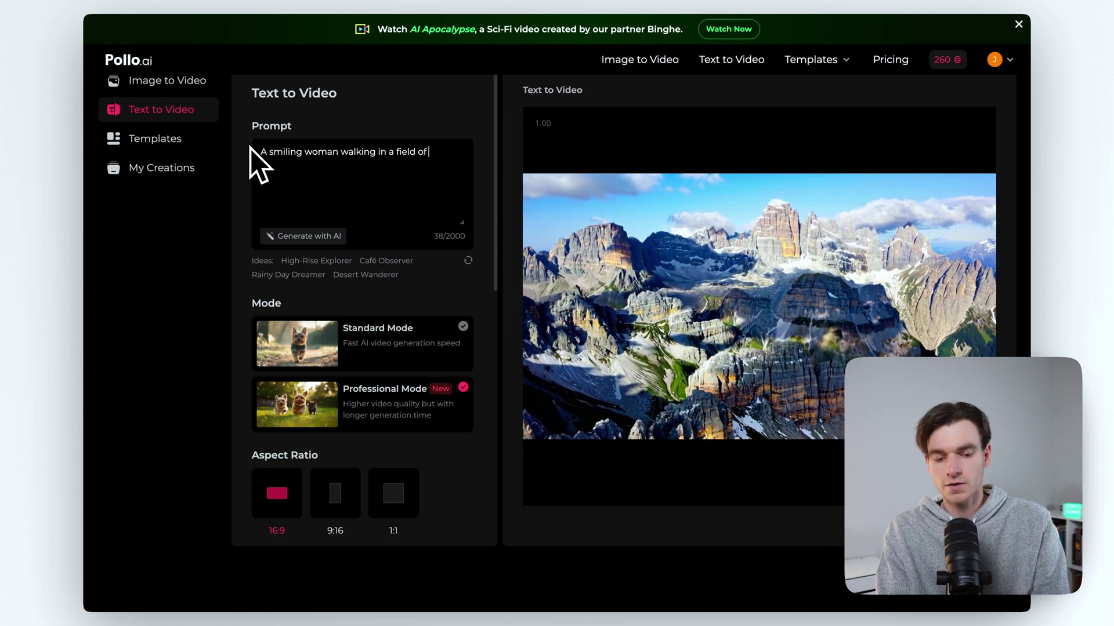
text(flower)
Complete 'flowers', apply the third AI wildflower suggestion, and generate the 9:16 video
text(s)
click(303, 236)
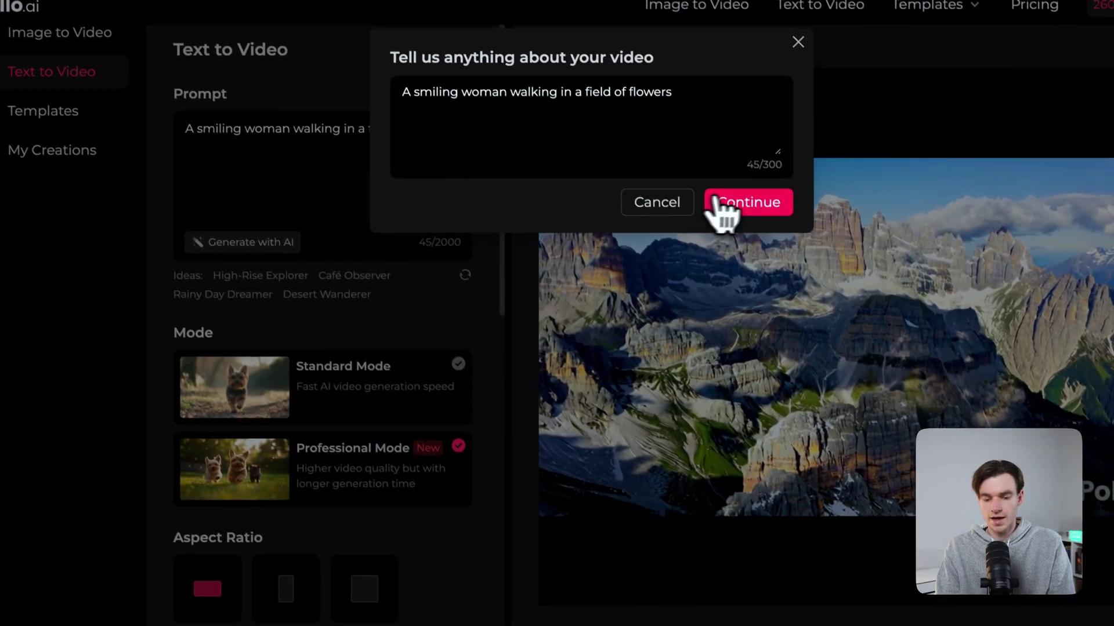
click(751, 252)
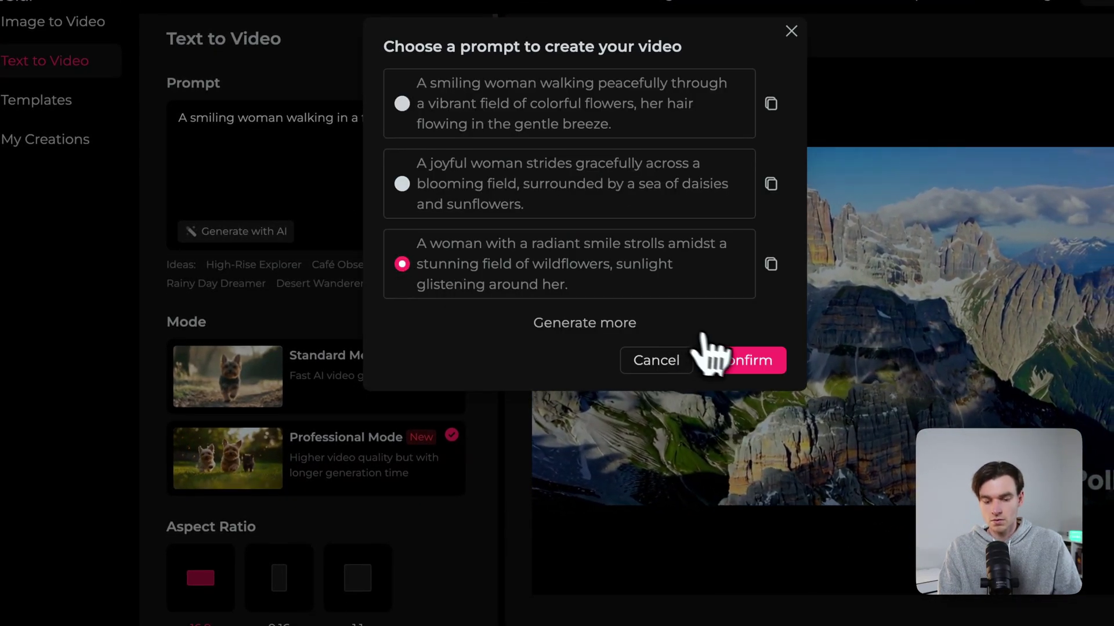
click(739, 362)
scroll(343, 299, down, 2)
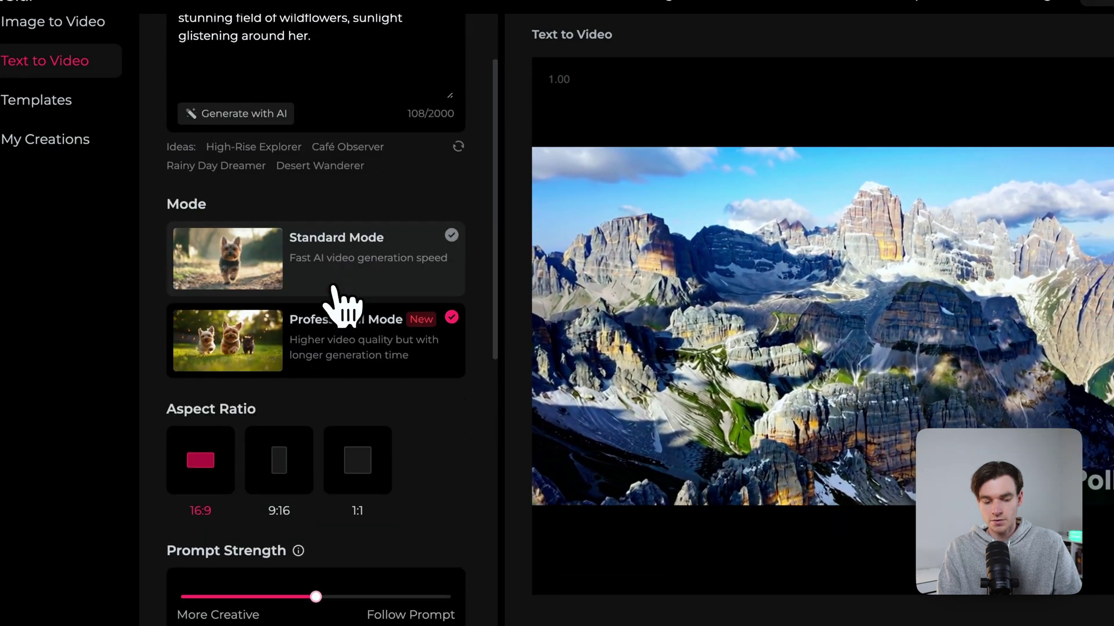
scroll(369, 382, down, 2)
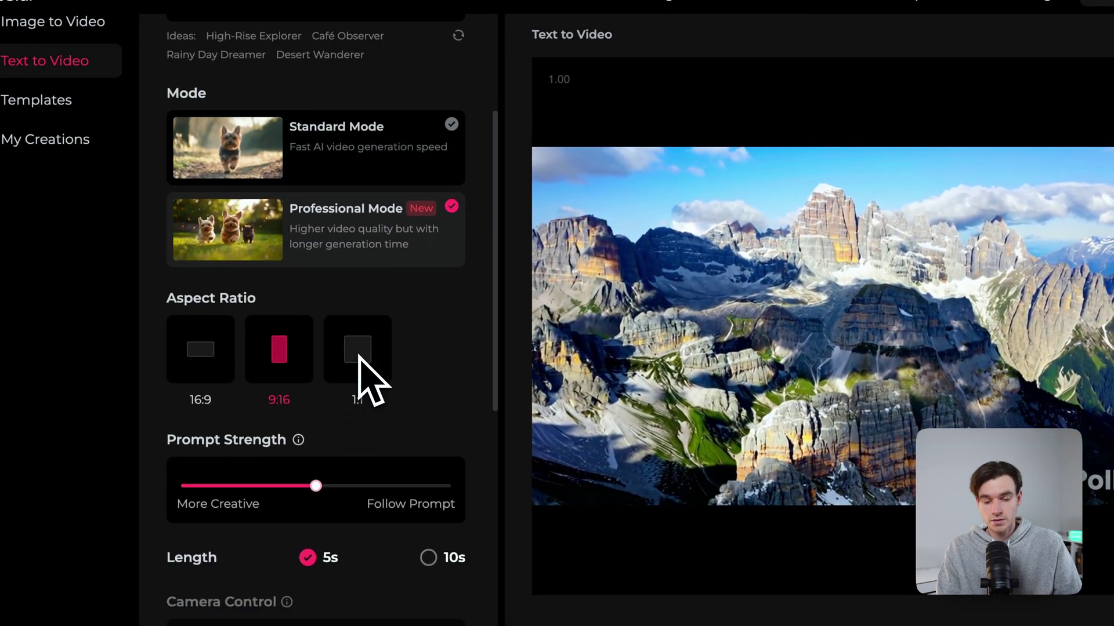
scroll(444, 380, down, 2)
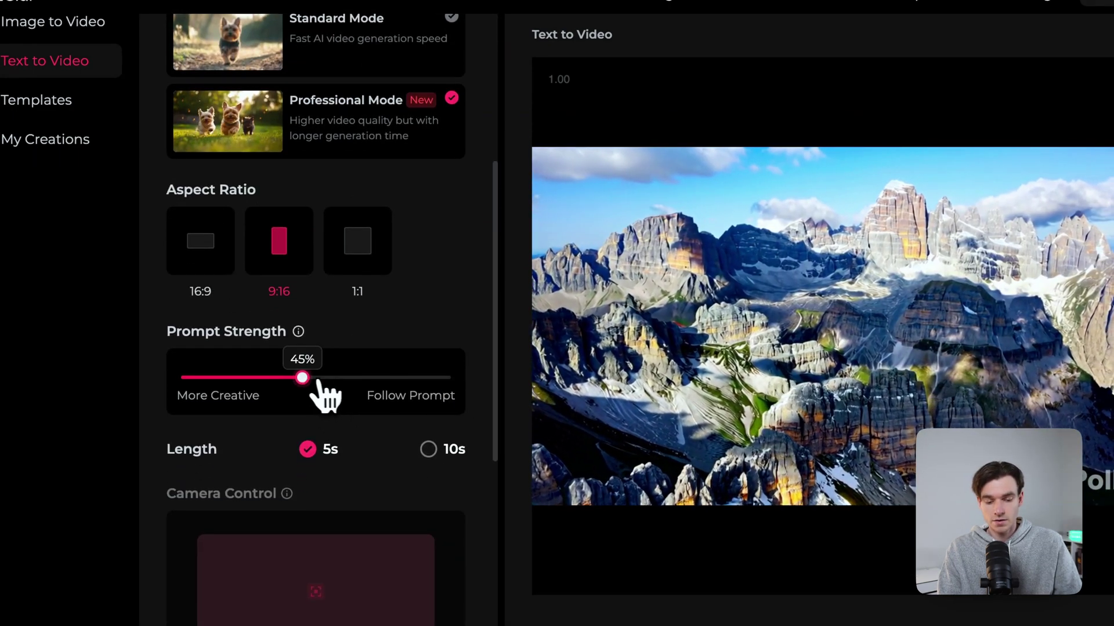
scroll(303, 423, down, 7)
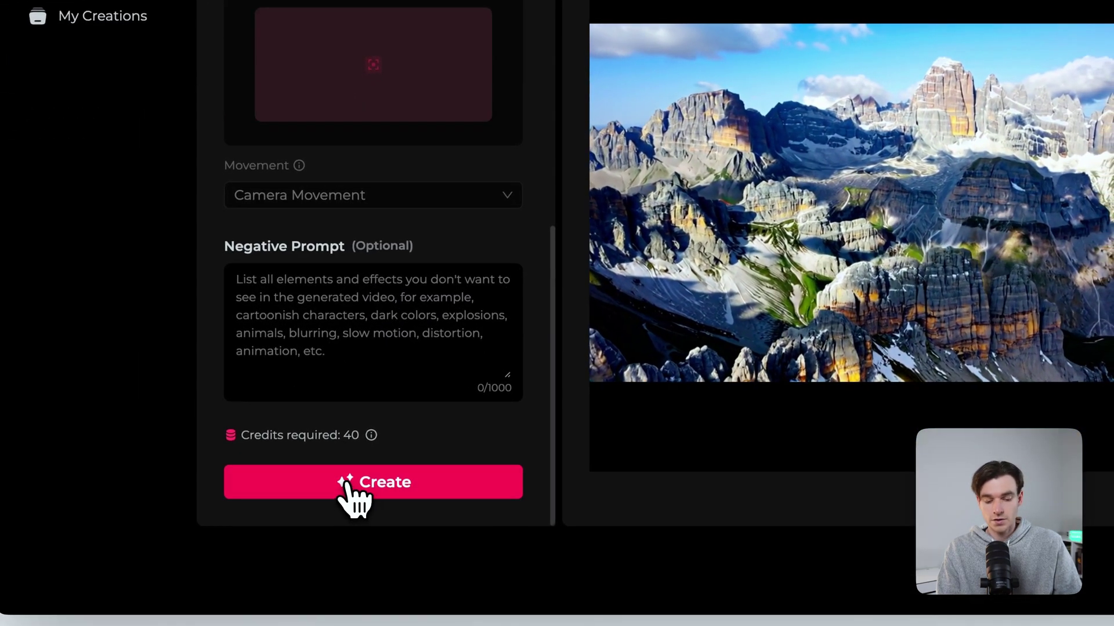
click(346, 484)
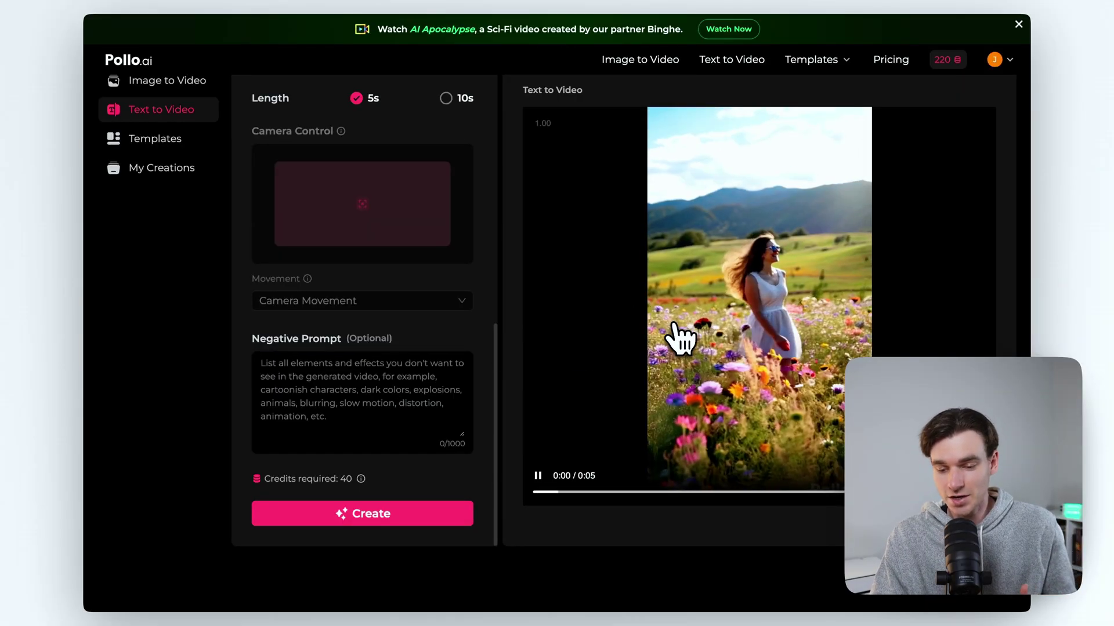
Scroll the settings panel while the woman-in-wildflowers video plays in the preview
scroll(398, 336, up, 5)
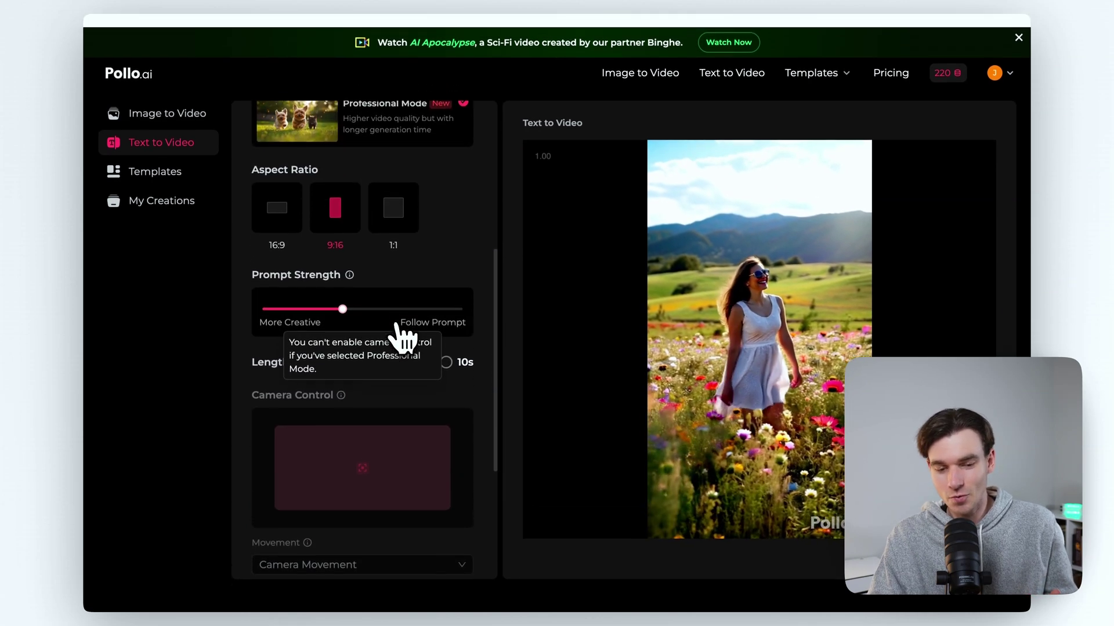
scroll(410, 221, up, 5)
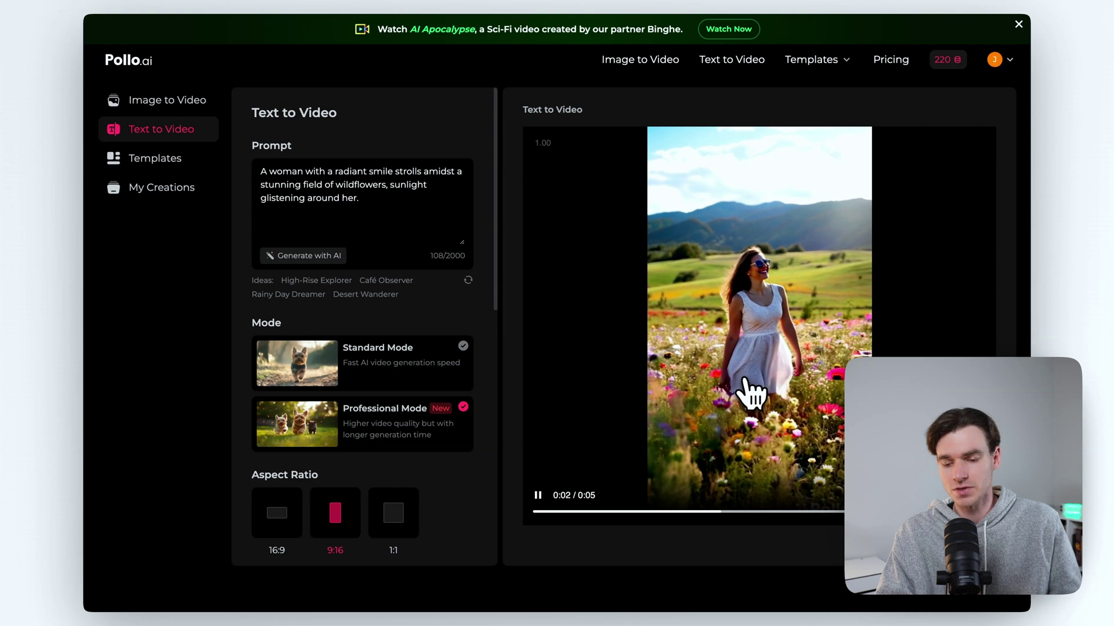
scroll(767, 396, down, 1)
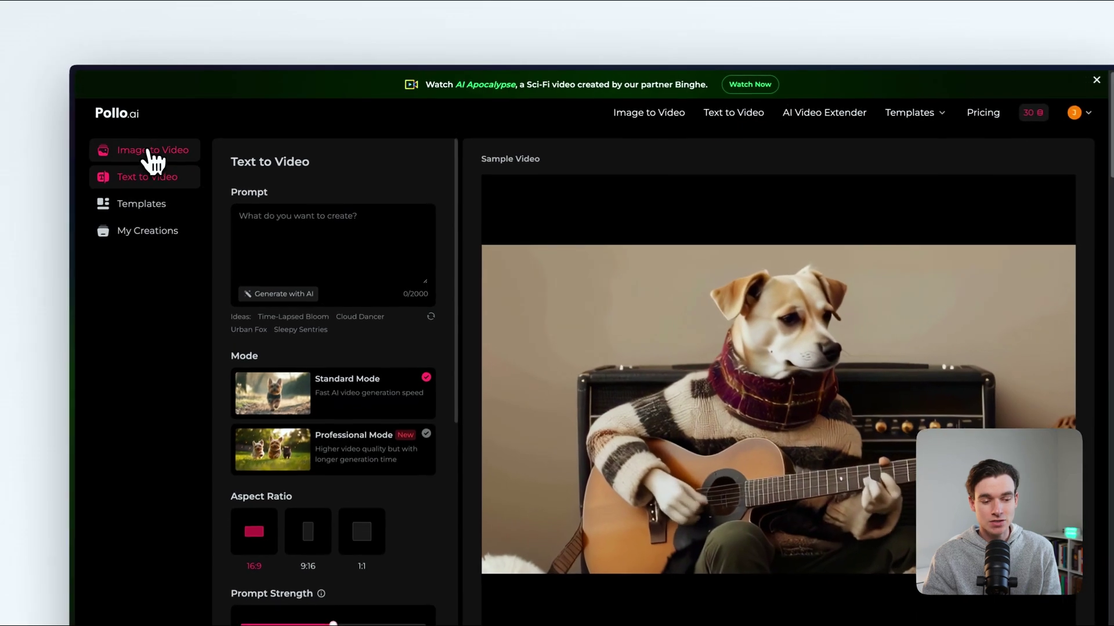
Upload the robot image from Downloads into Image to Video, keeping it uncropped
click(223, 129)
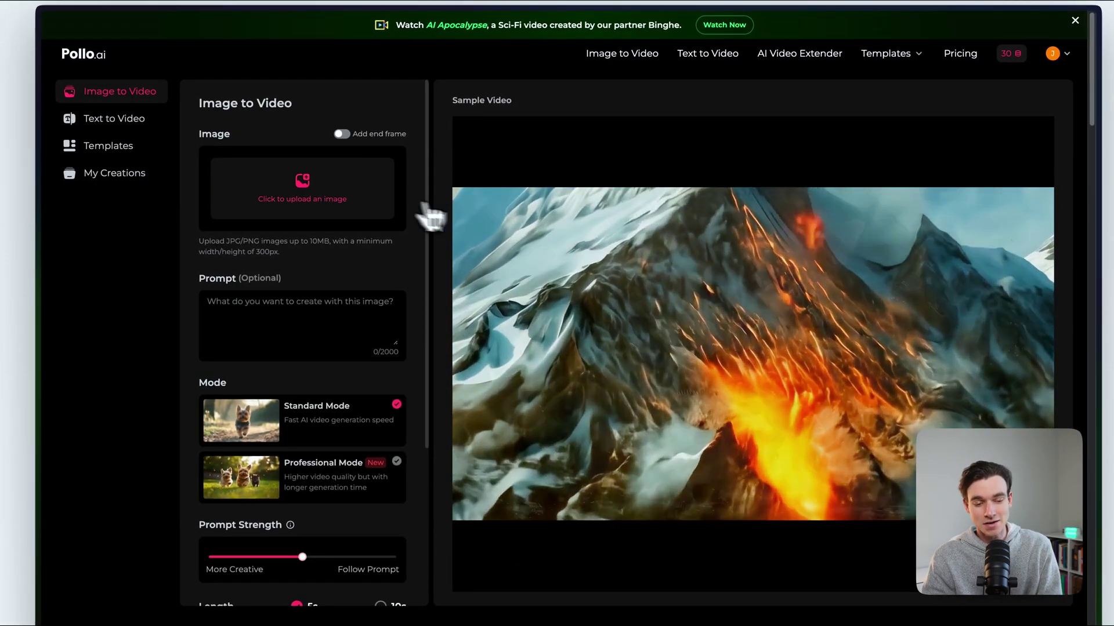
click(304, 186)
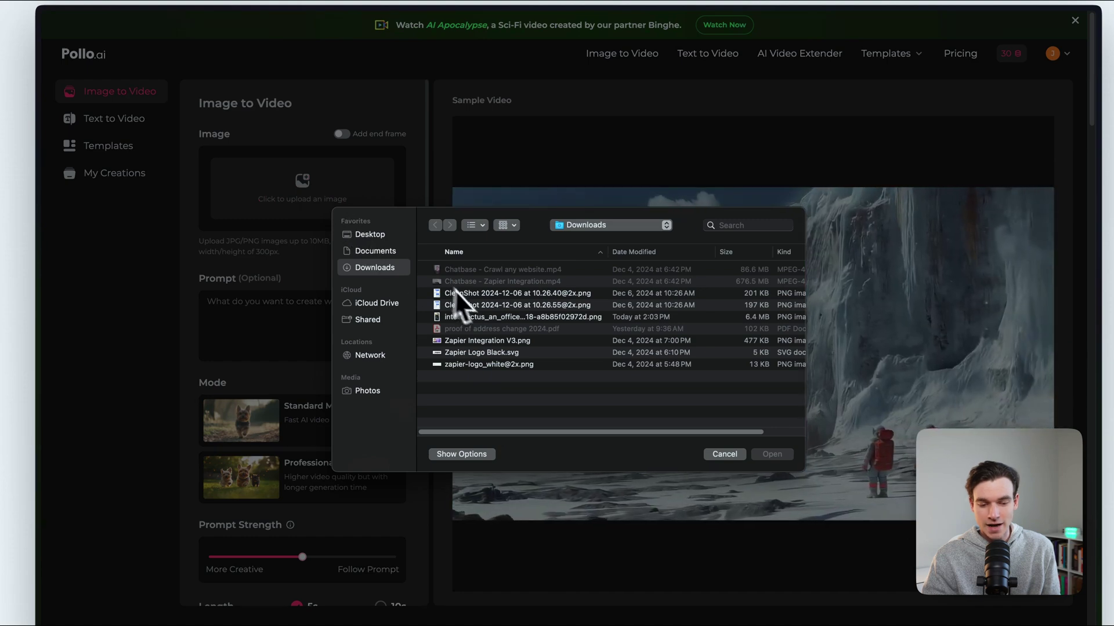
click(499, 312)
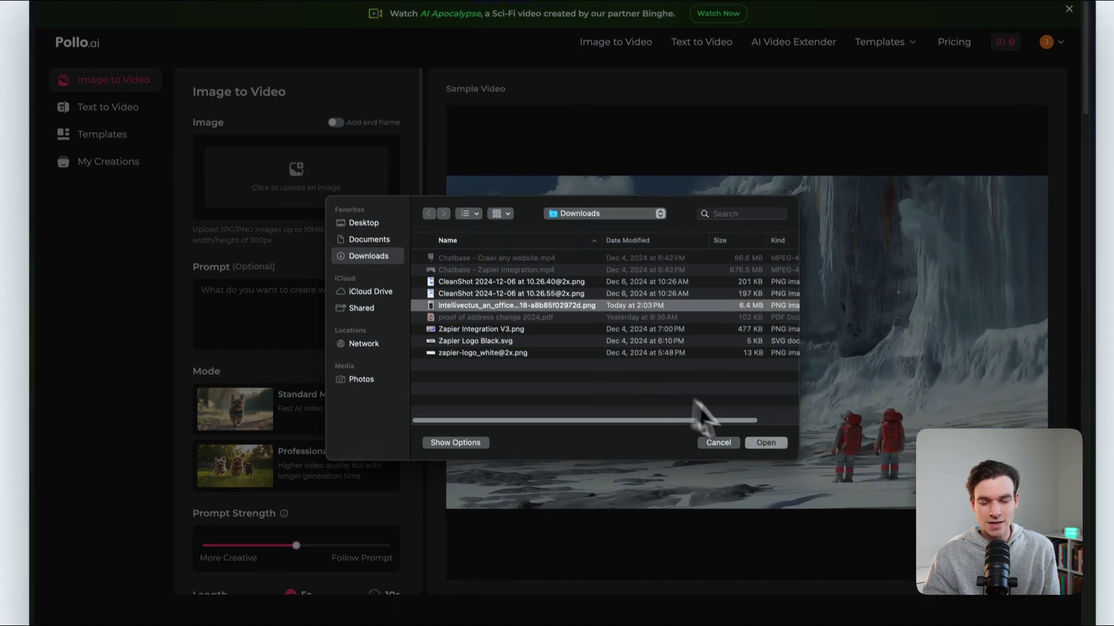
click(764, 442)
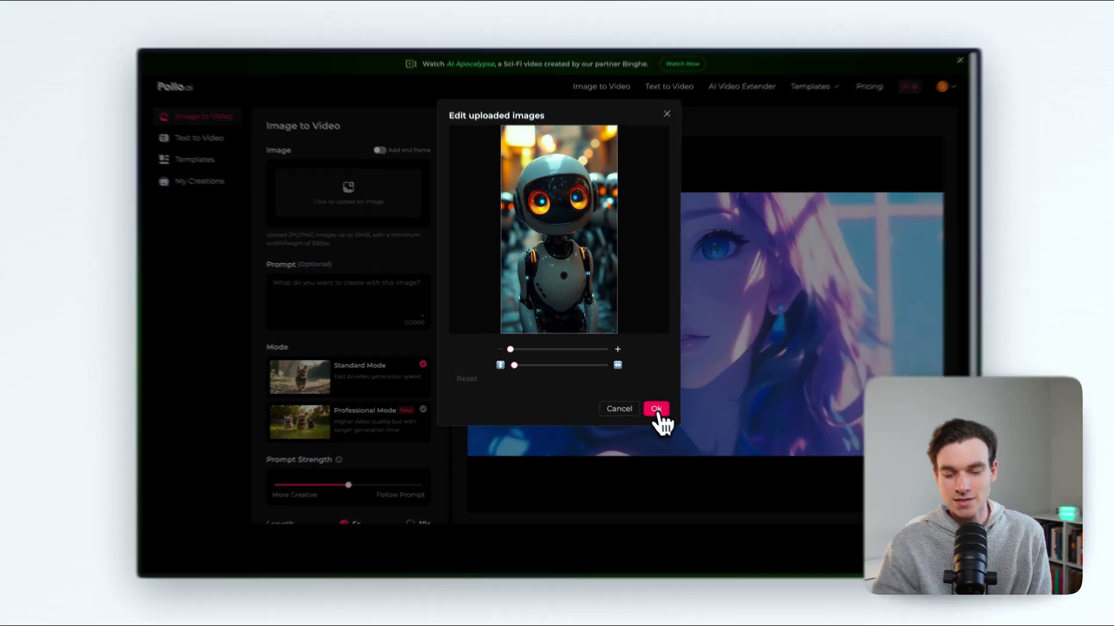
click(647, 402)
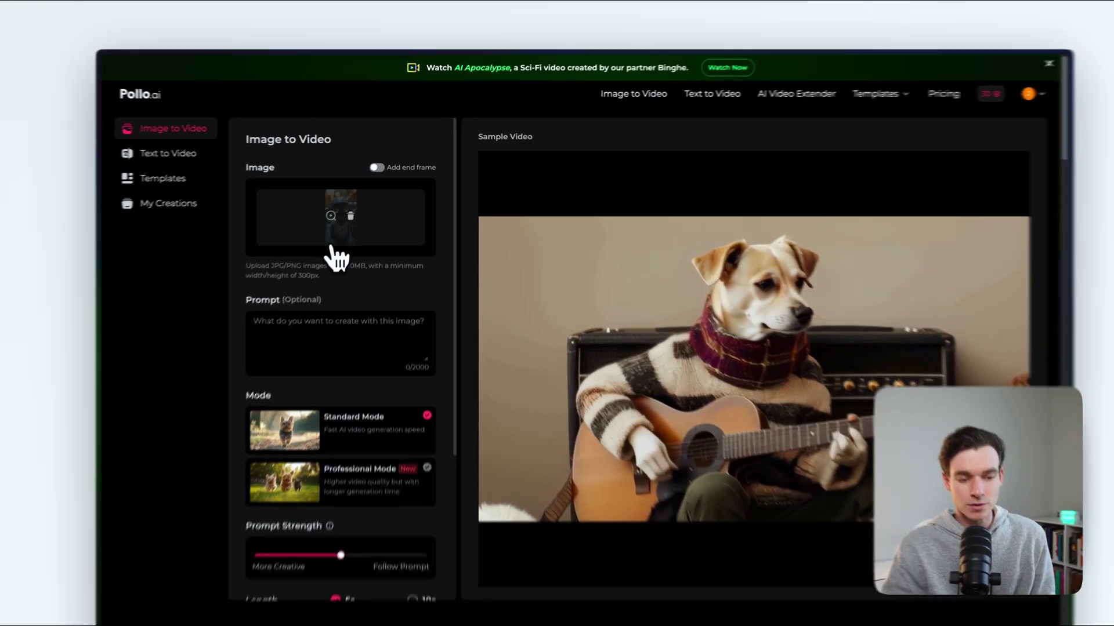
Generate a 5-second Standard Mode video of the robot image, spending 10 credits
scroll(283, 284, down, 2)
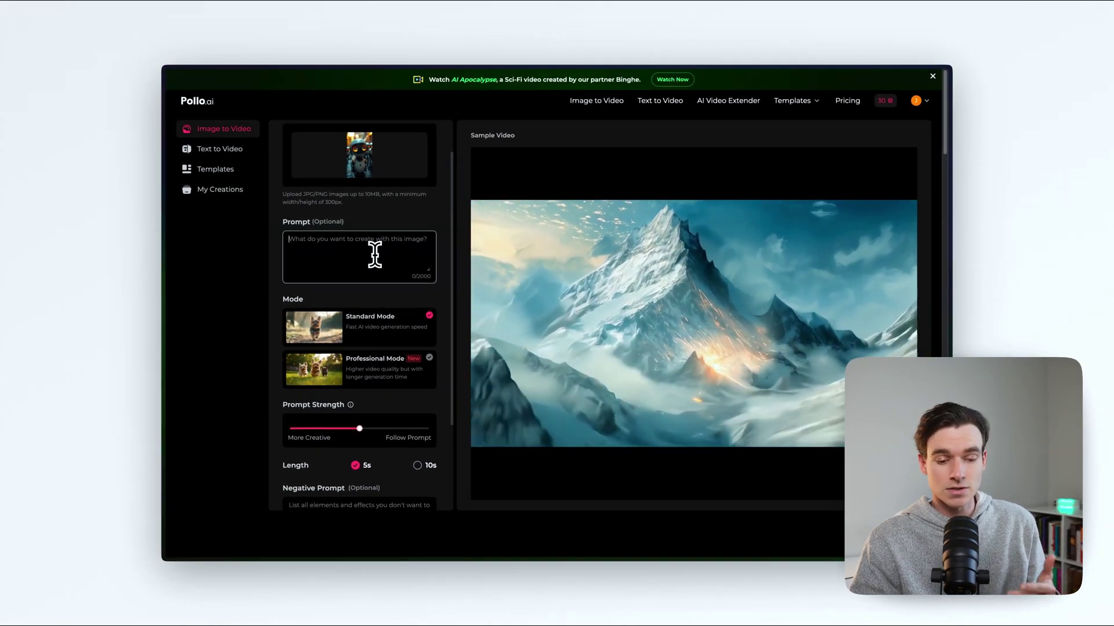
scroll(378, 255, down, 1)
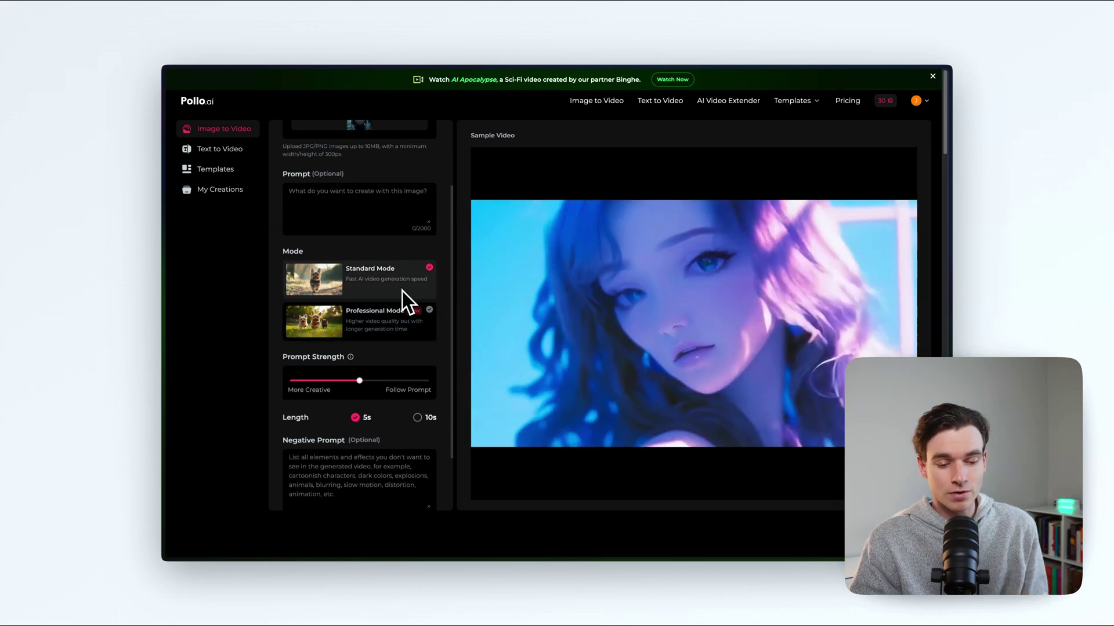
scroll(402, 290, down, 2)
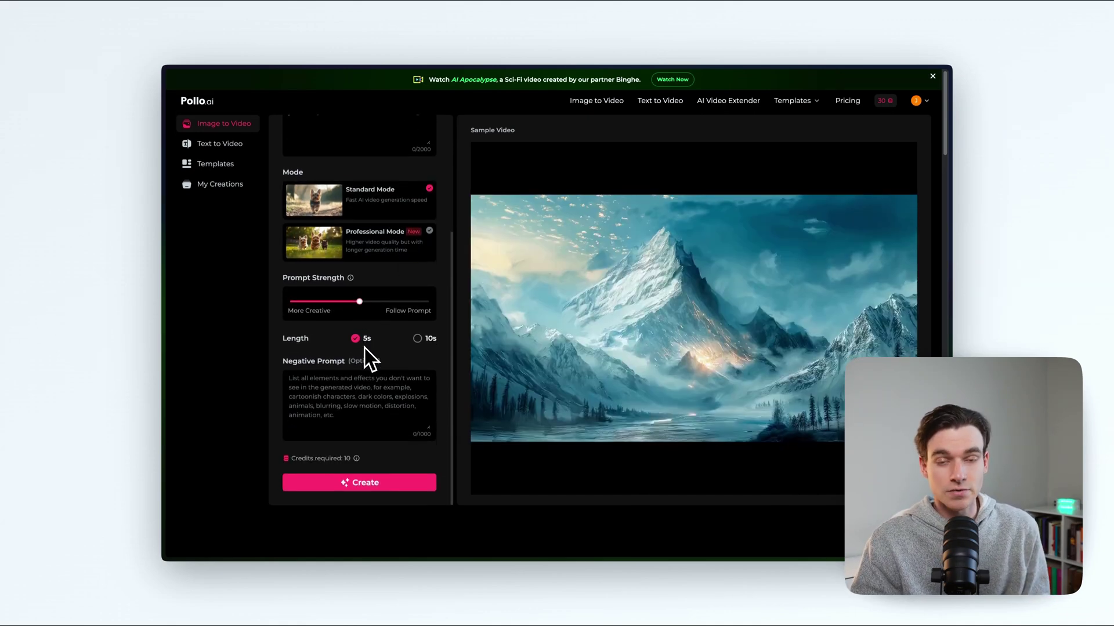
scroll(367, 361, down, 2)
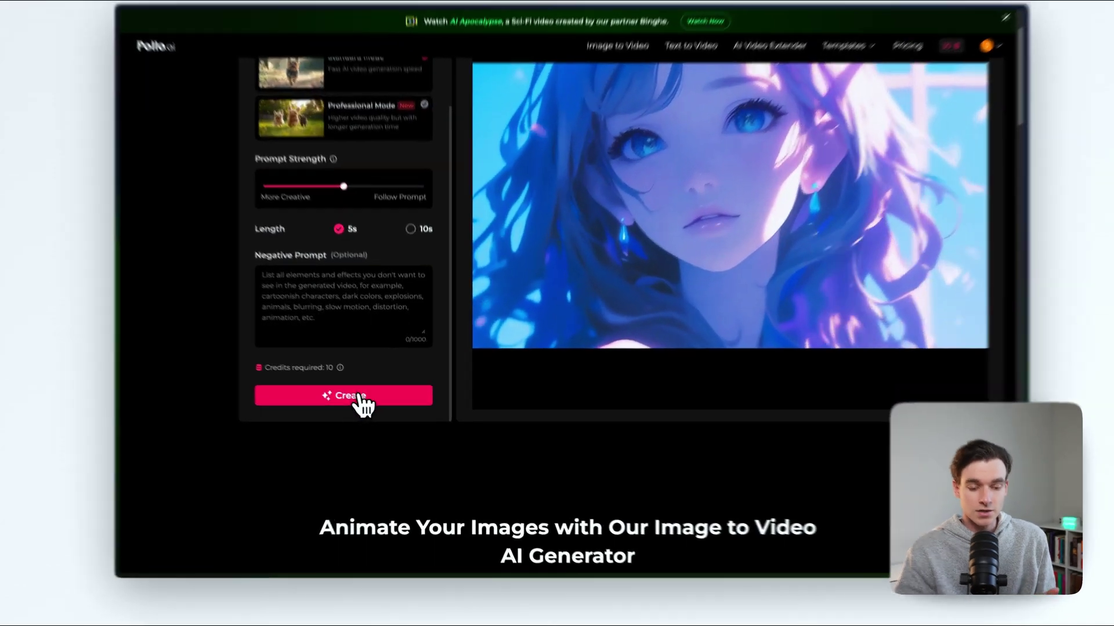
click(363, 403)
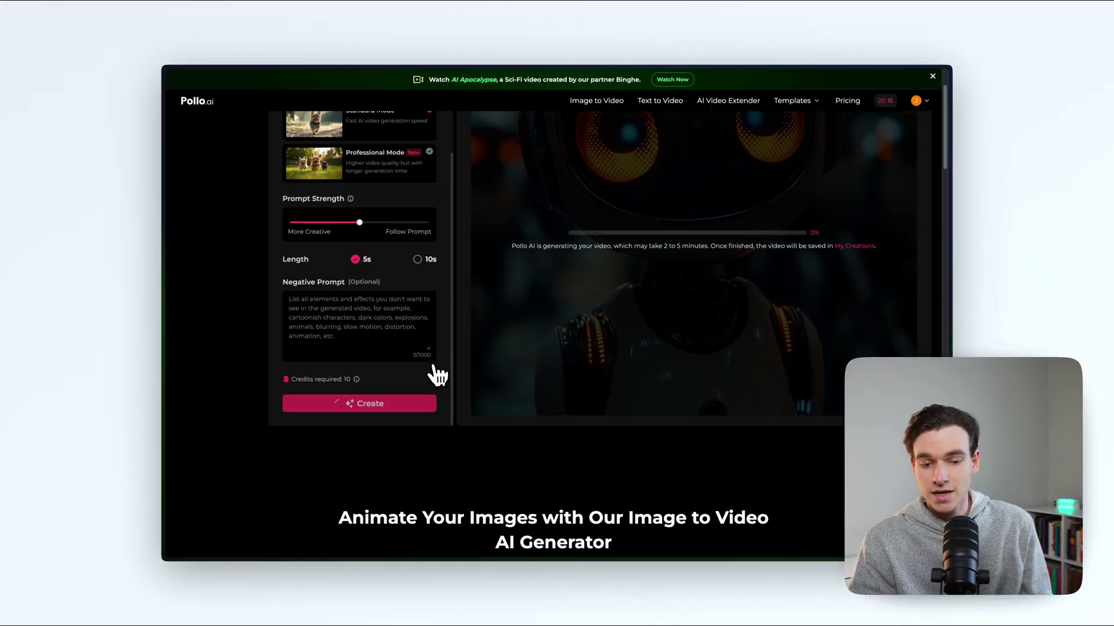
Watch the finished robot animation fullscreen, then return the settings panel to the top
scroll(687, 261, up, 1)
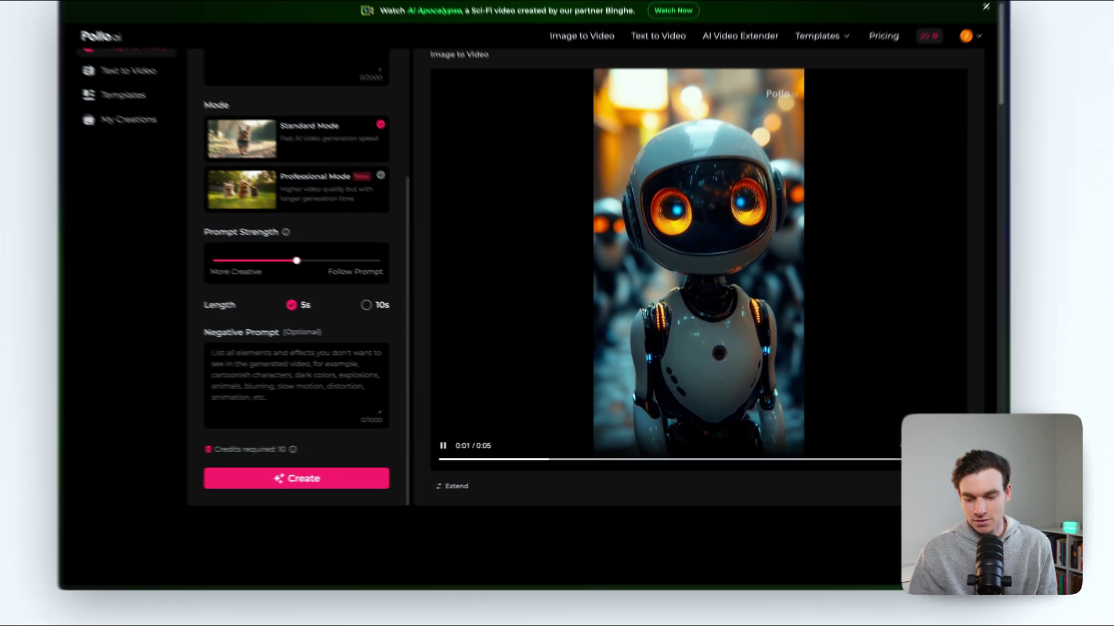
double_click(752, 200)
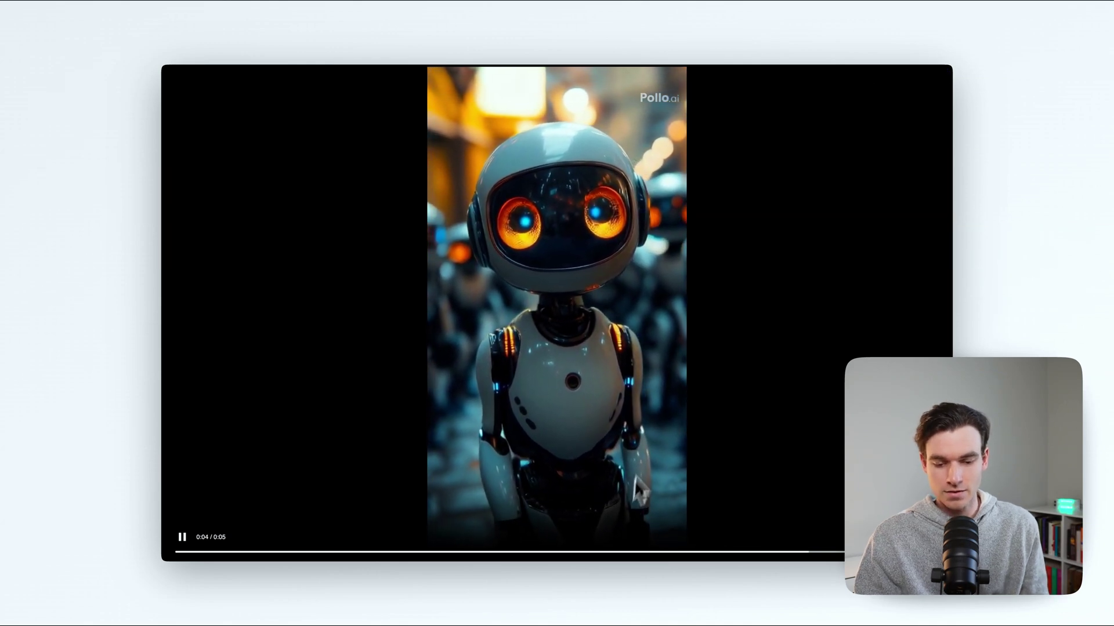
key(Escape)
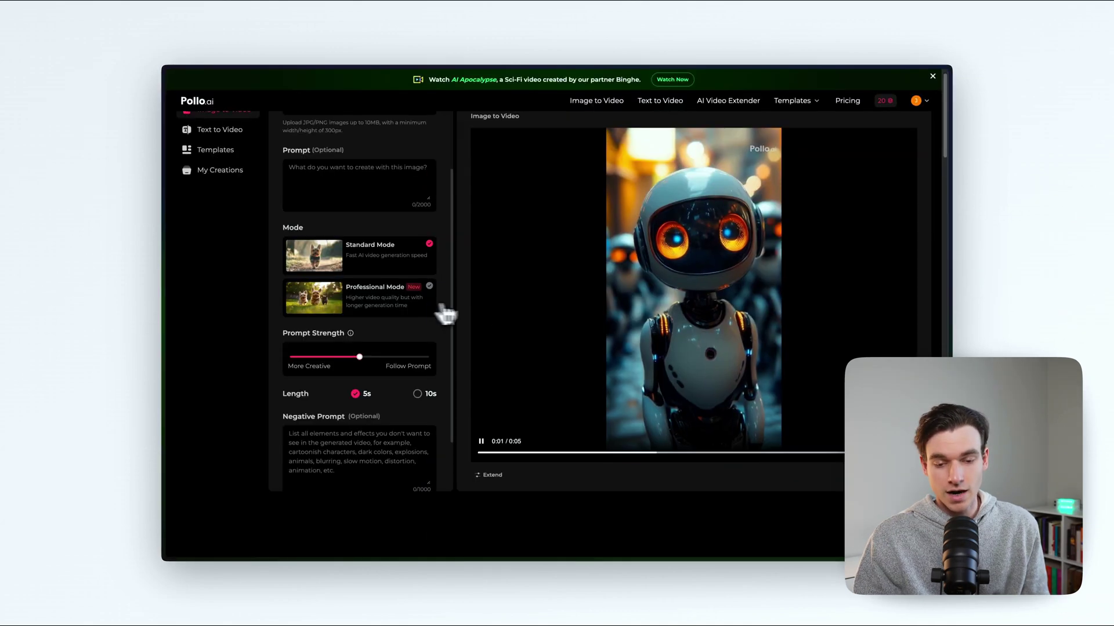
scroll(429, 261, up, 1)
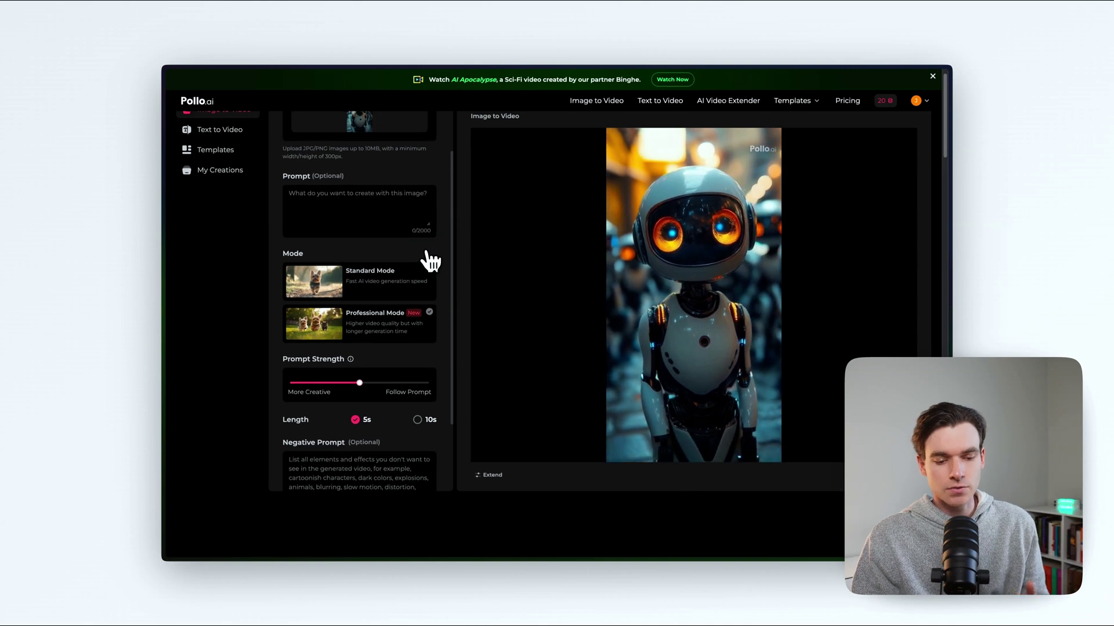
scroll(430, 261, up, 2)
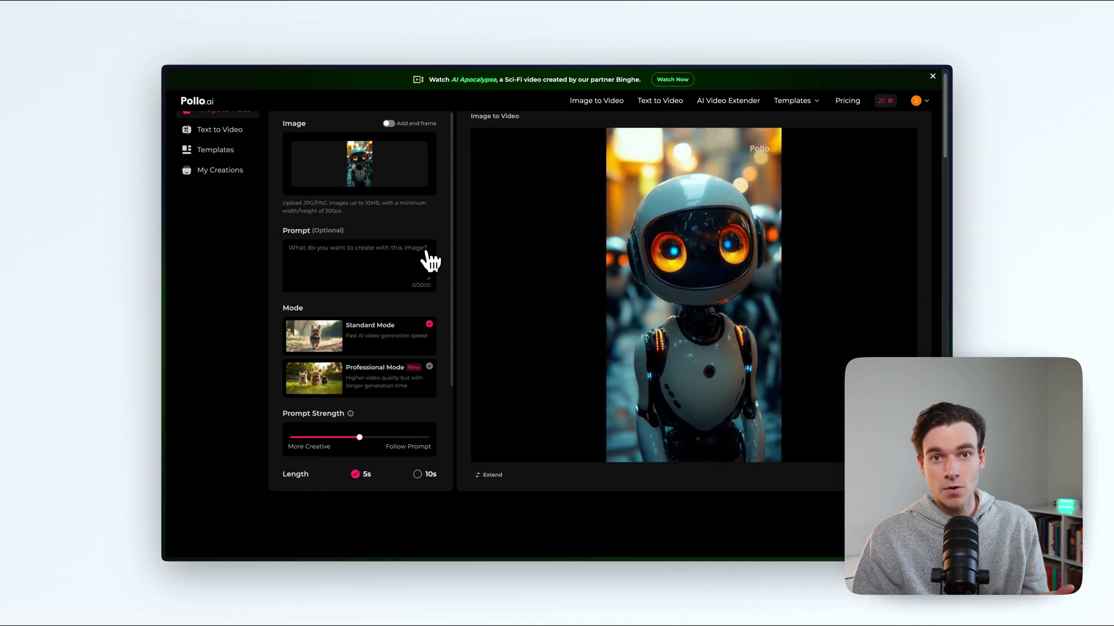
scroll(430, 261, up, 1)
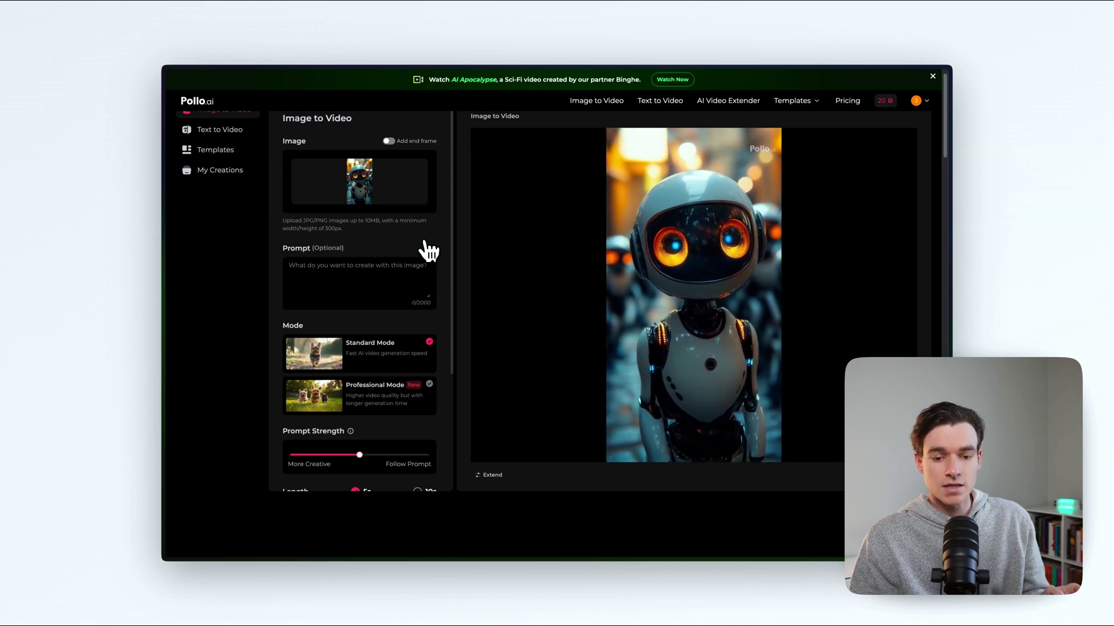
scroll(429, 251, up, 1)
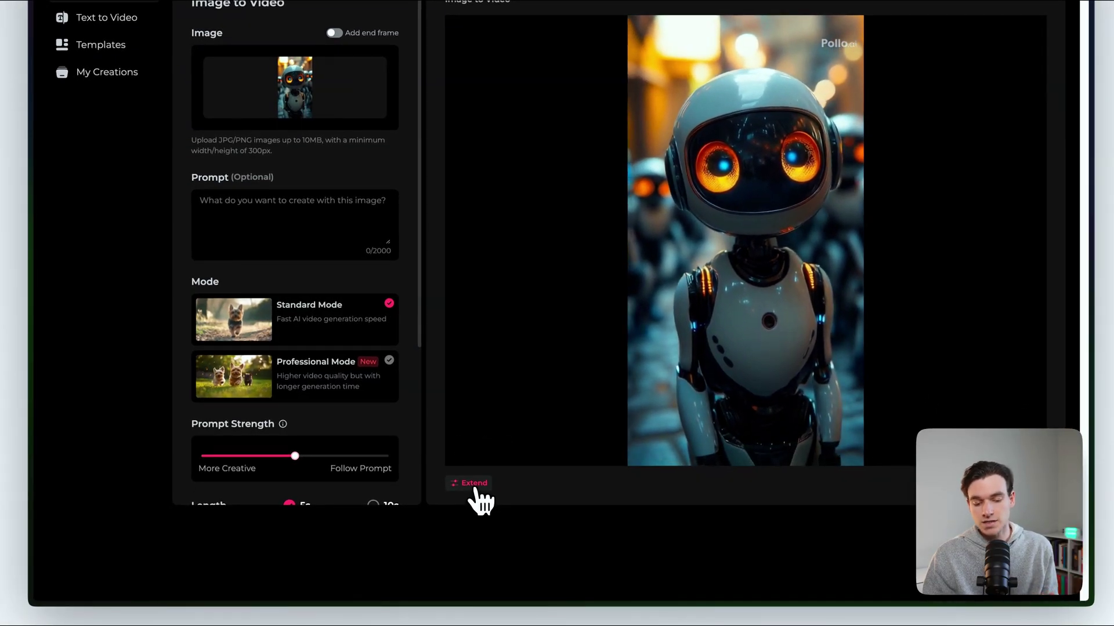
Bring up the Extend Video options for the robot clip and dismiss them without extending
click(474, 487)
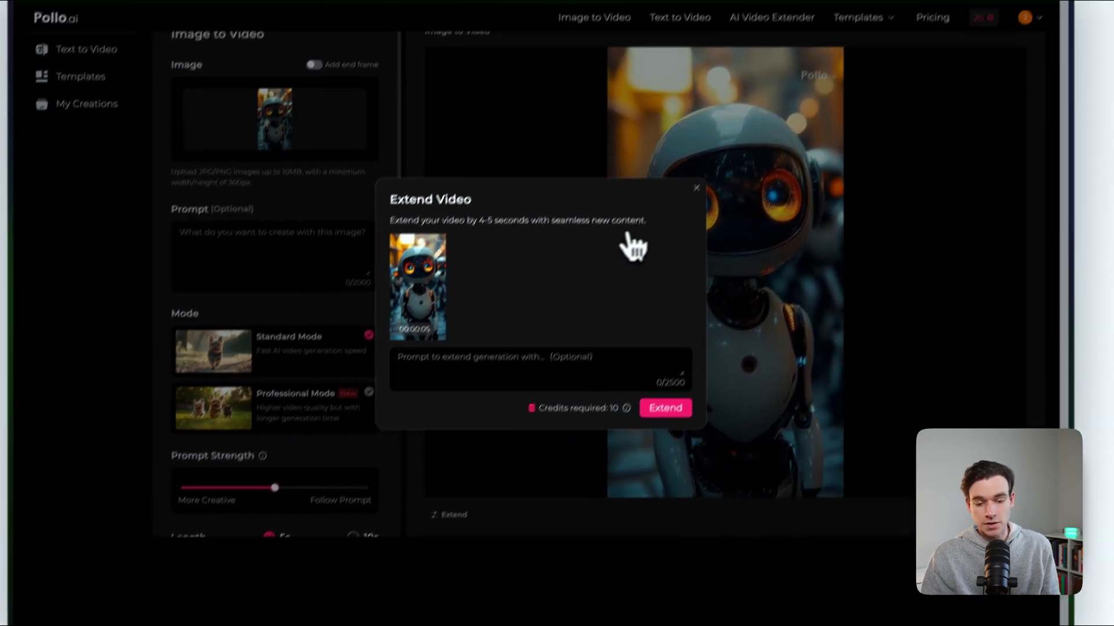
click(716, 155)
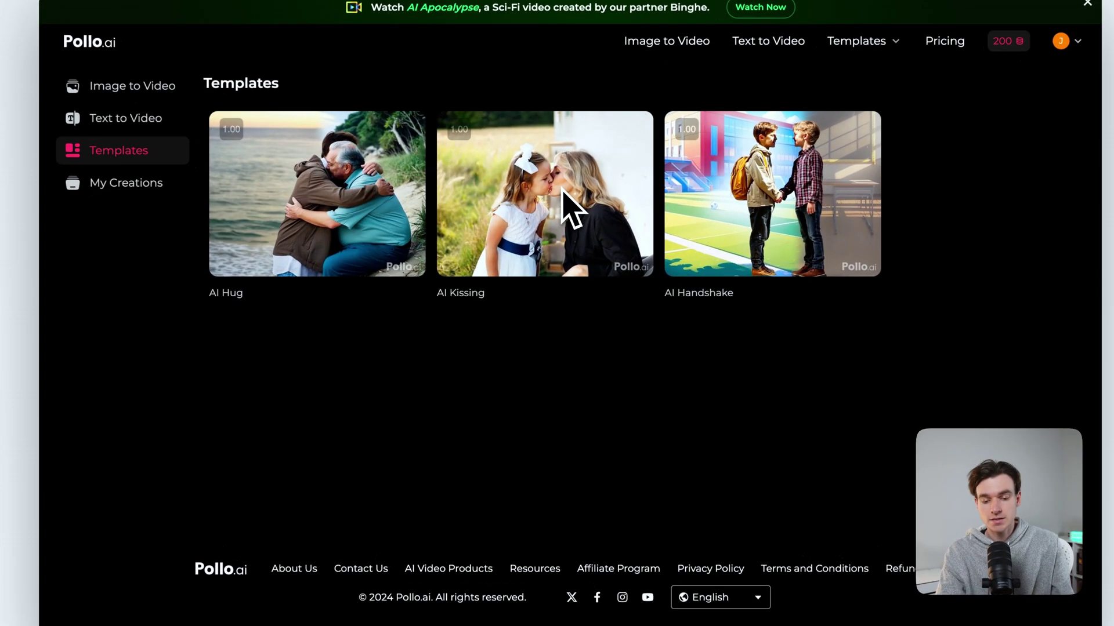
Open the AI Kissing template and add Smiling Young Man.jpeg as the first person
click(541, 216)
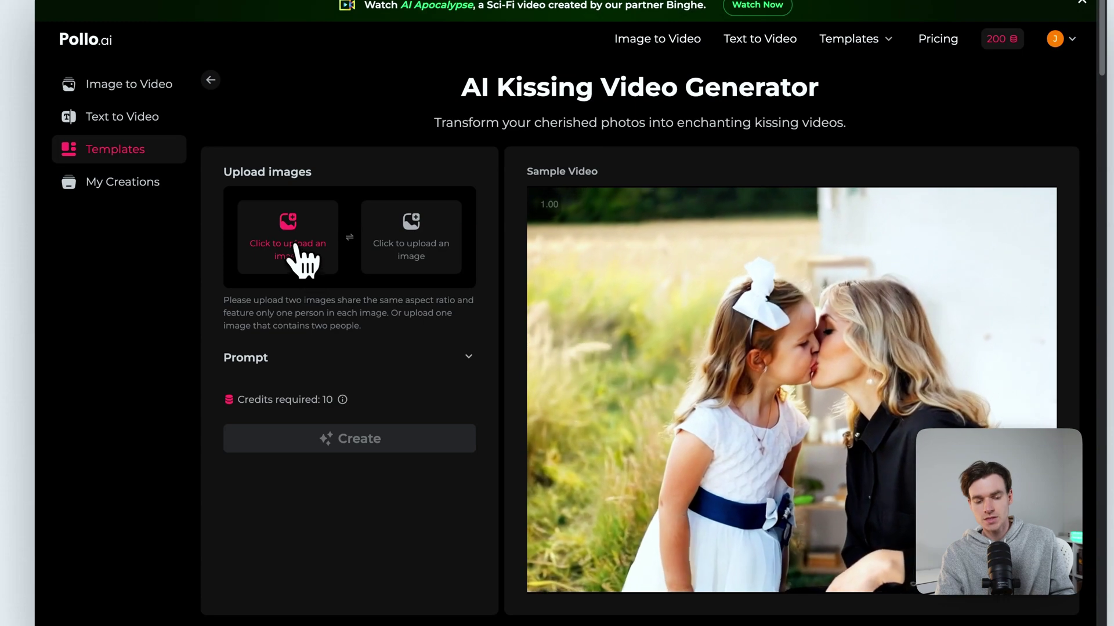
click(297, 248)
click(472, 296)
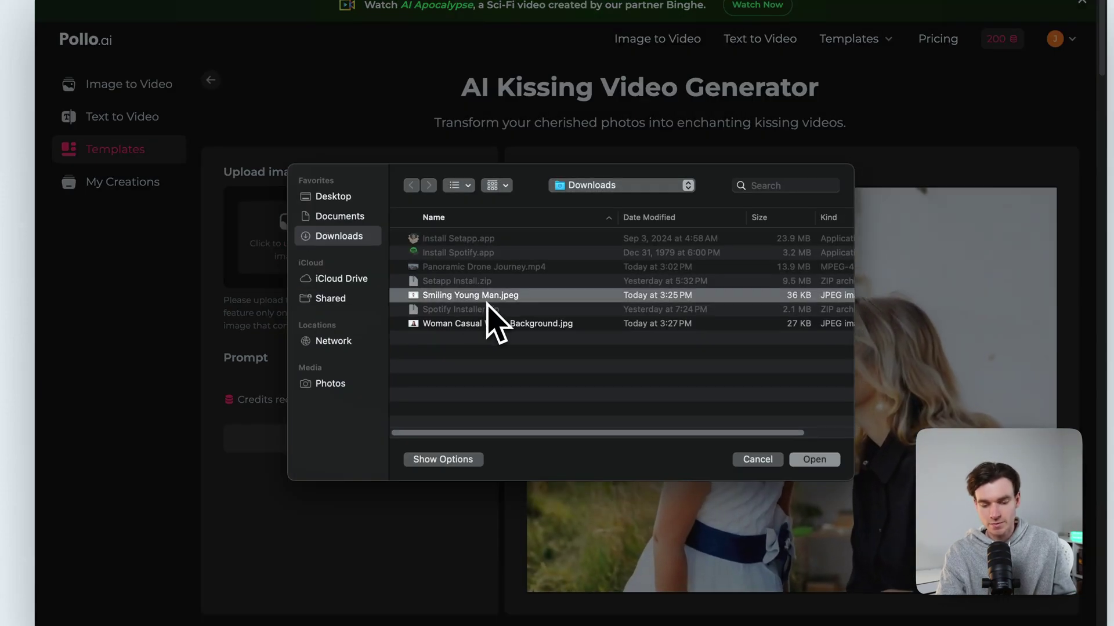
click(805, 456)
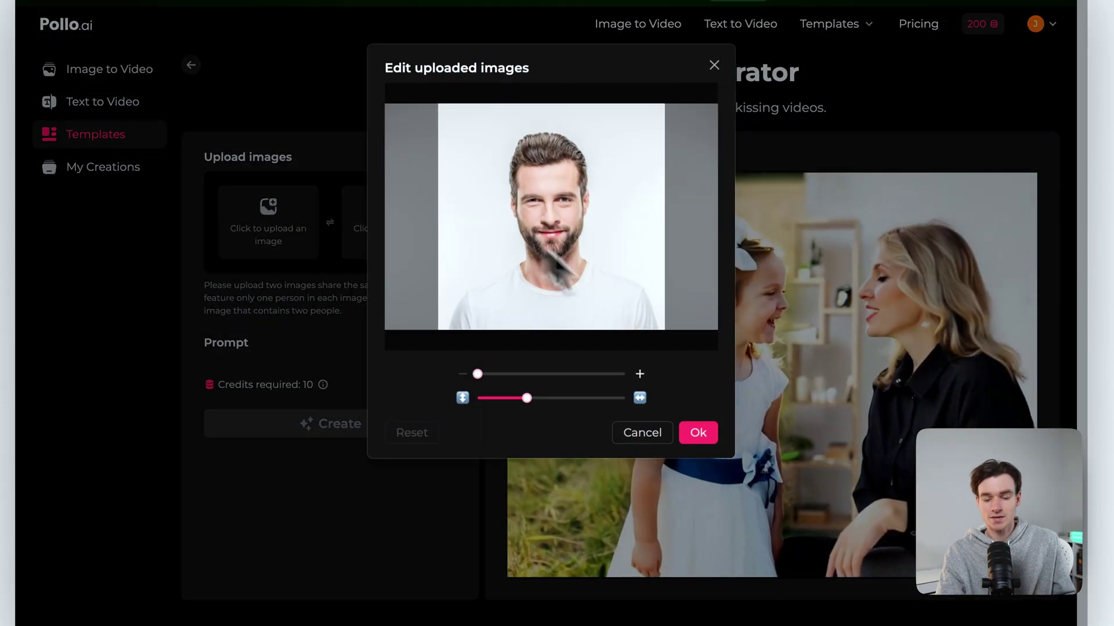
click(698, 433)
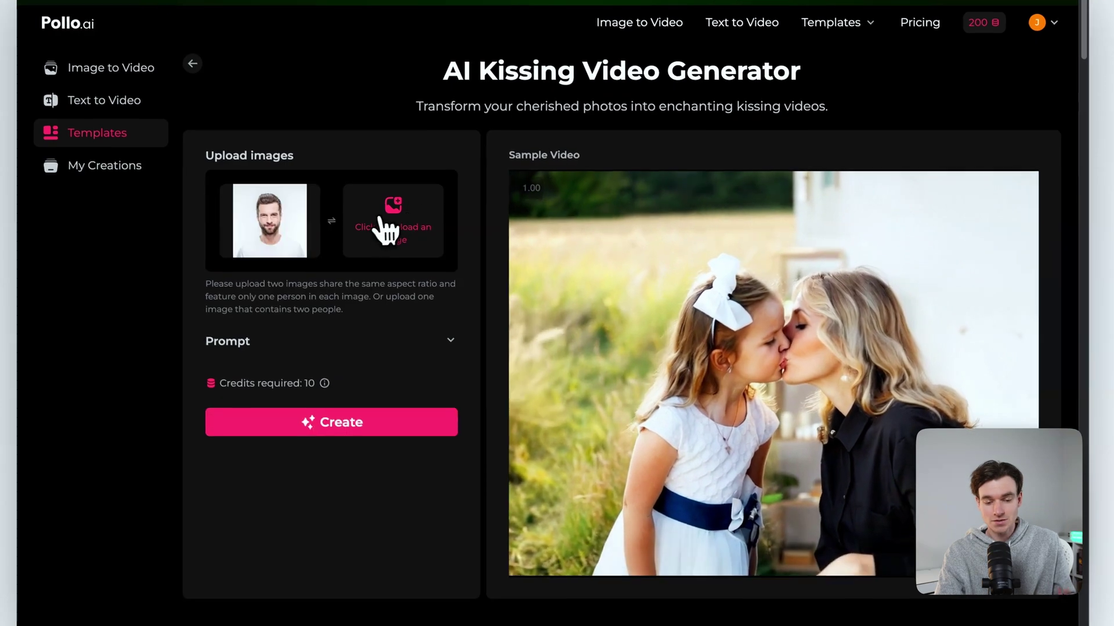
Add Woman Casual White Background.jpg as the second person and start generating the kissing video
click(380, 219)
click(531, 308)
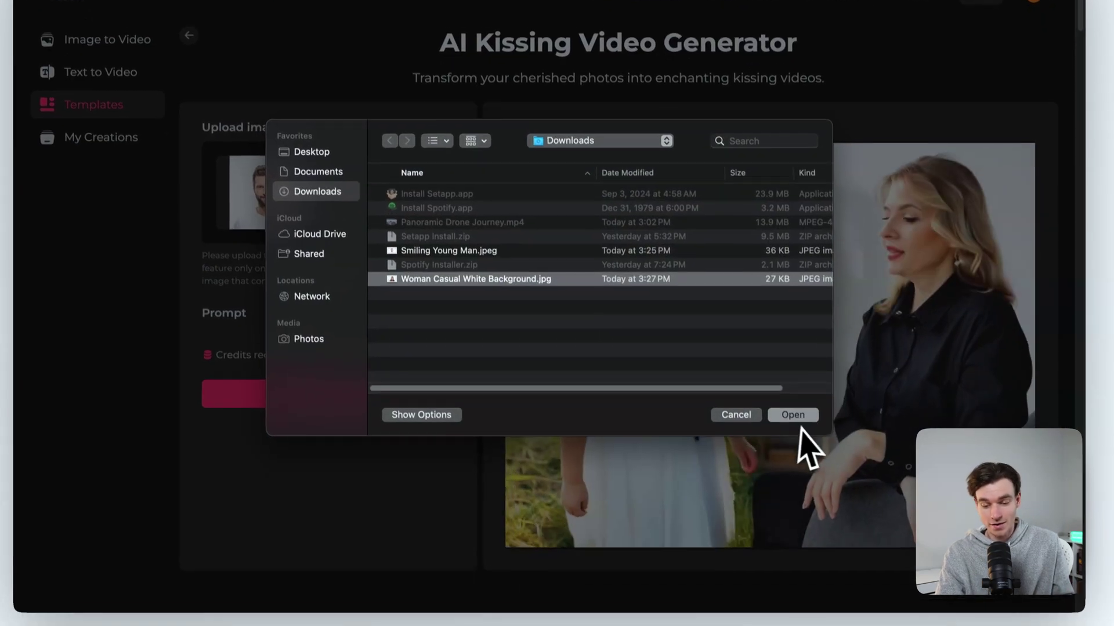
click(798, 416)
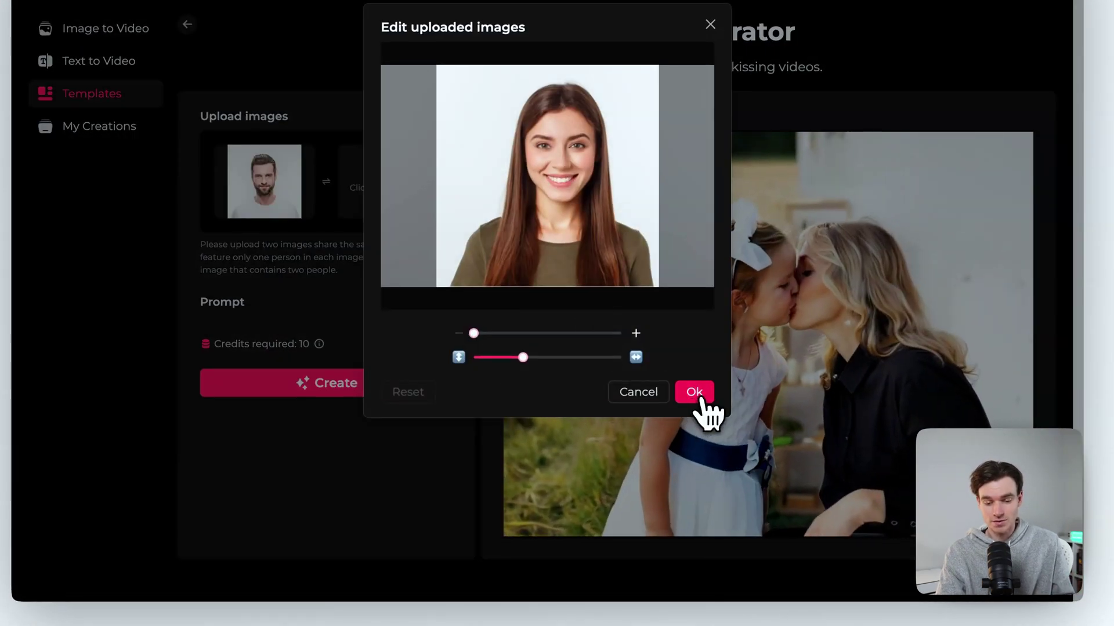
click(700, 399)
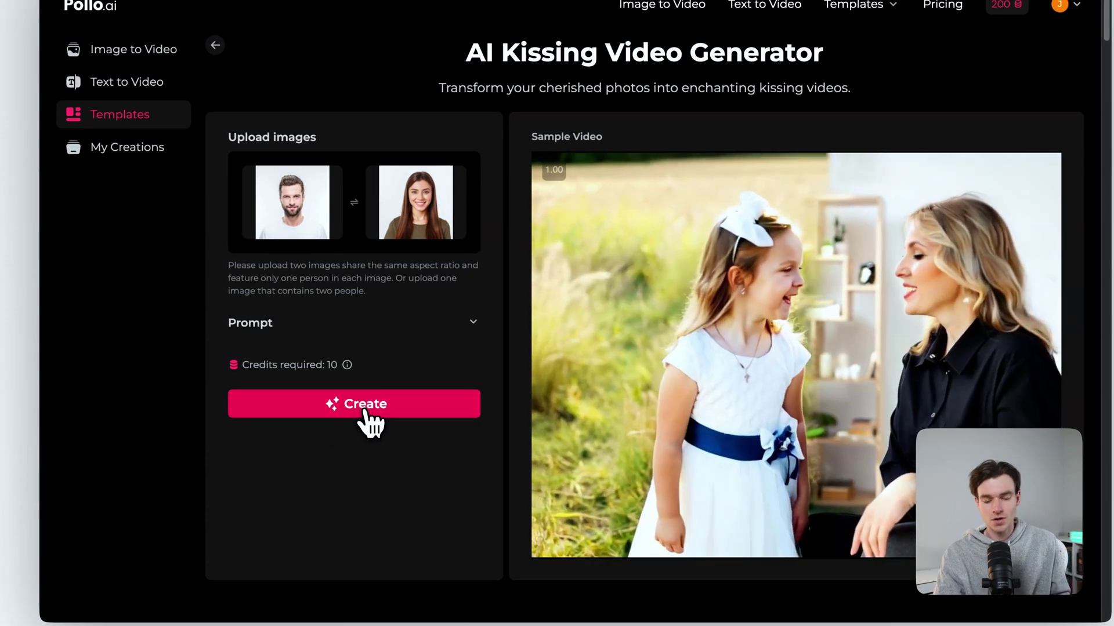
click(365, 409)
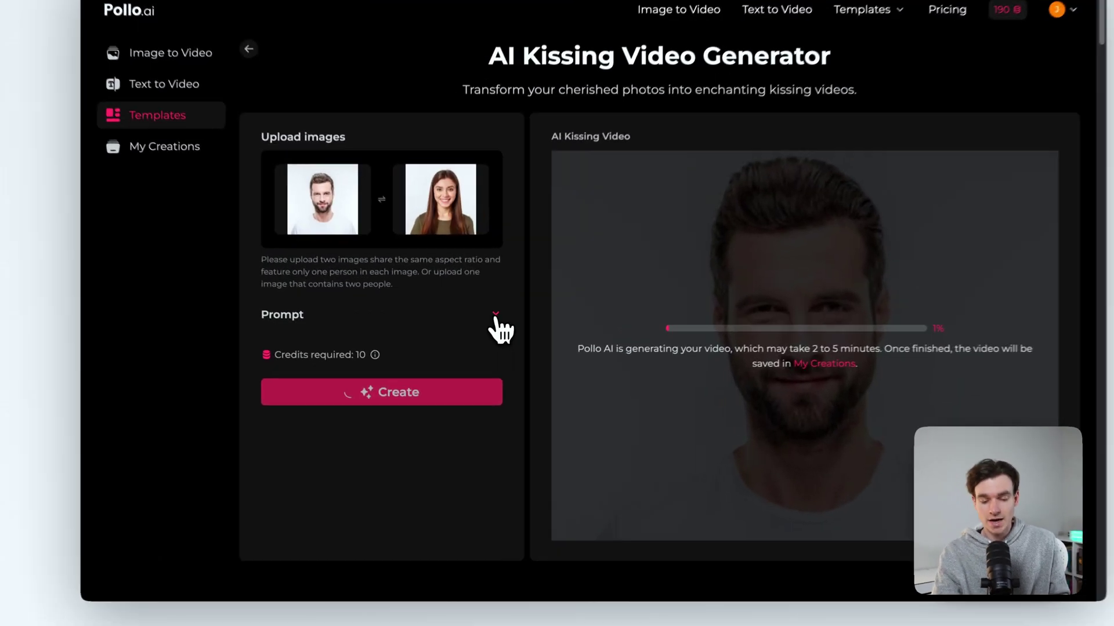
Expand and collapse the kissing video's prompt while generation runs
click(481, 338)
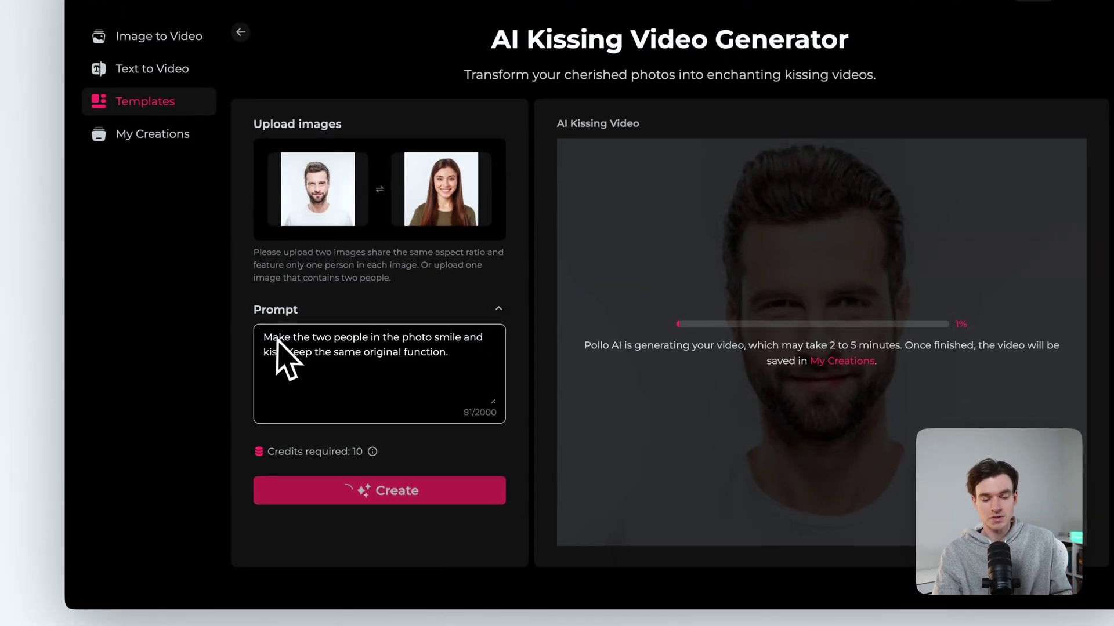
click(496, 310)
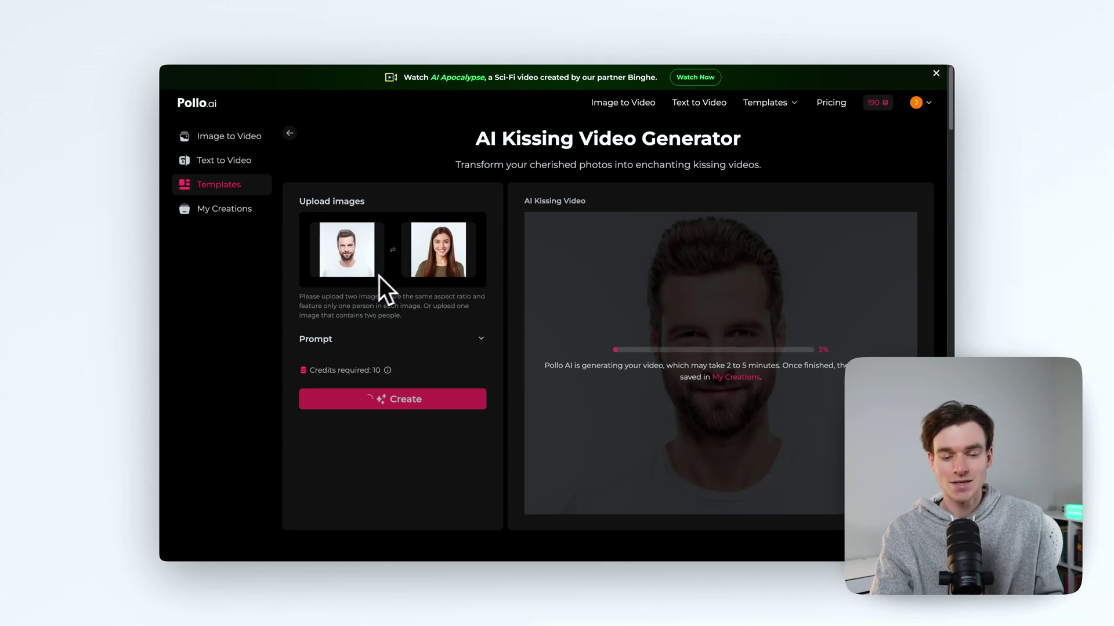
scroll(494, 301, down, 2)
scroll(494, 302, up, 1)
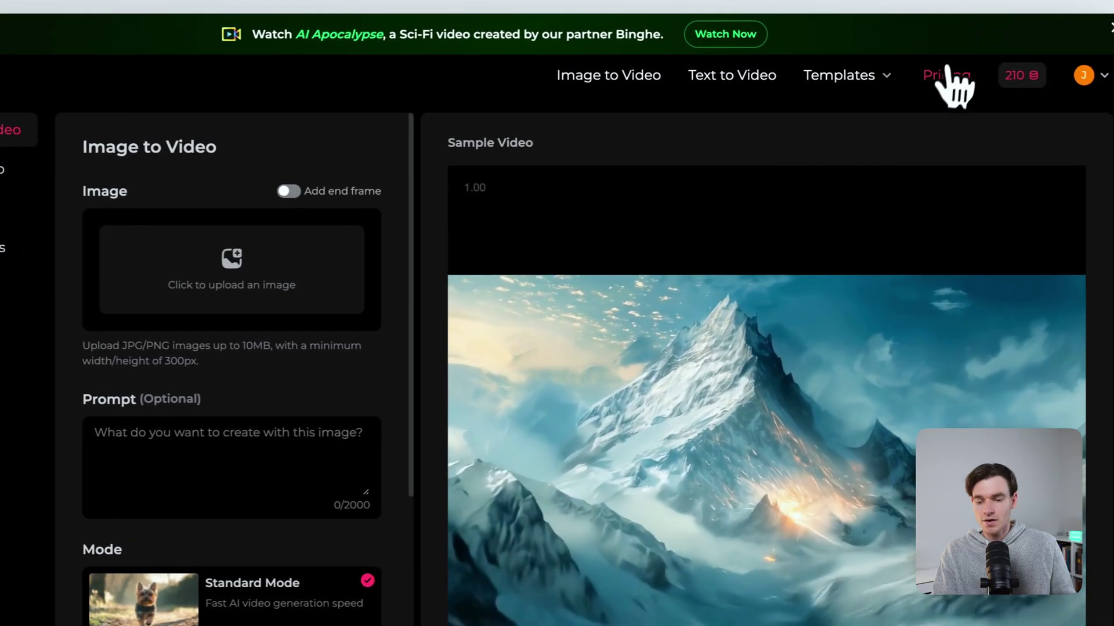
Show yearly plan prices: Lite $10, Plus $25 and Pro $70 per month
click(831, 103)
click(493, 230)
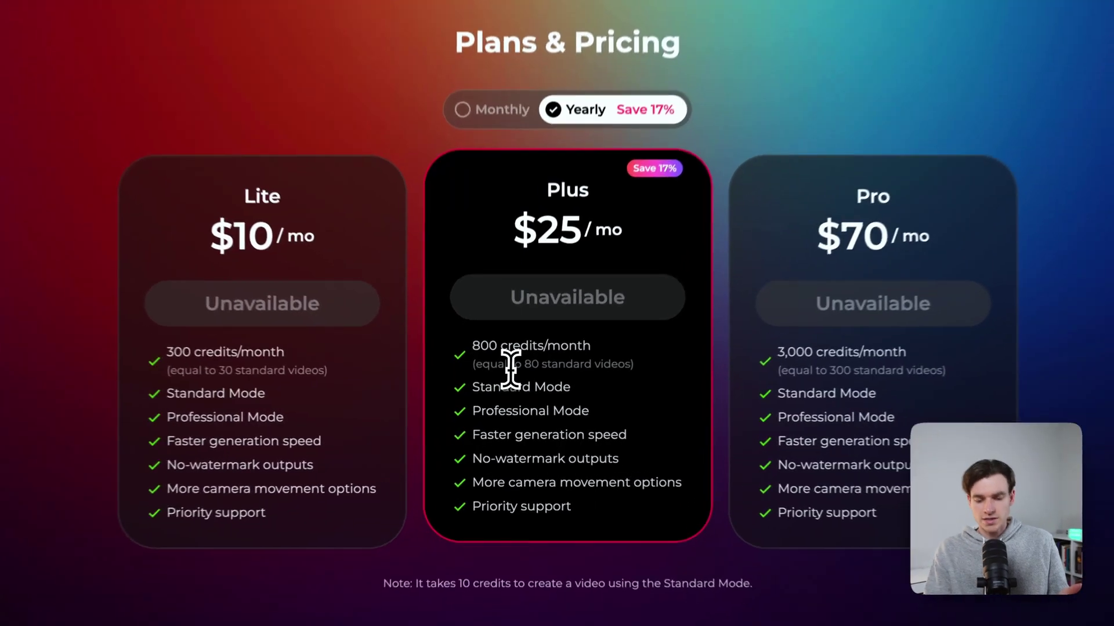
drag(512, 377, 551, 378)
click(471, 342)
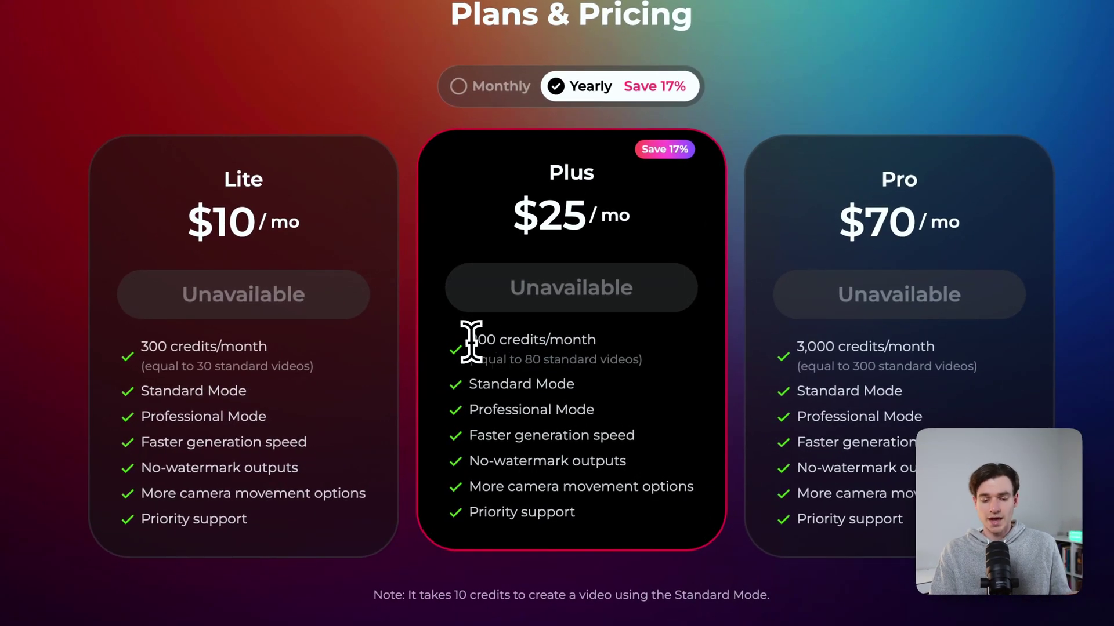